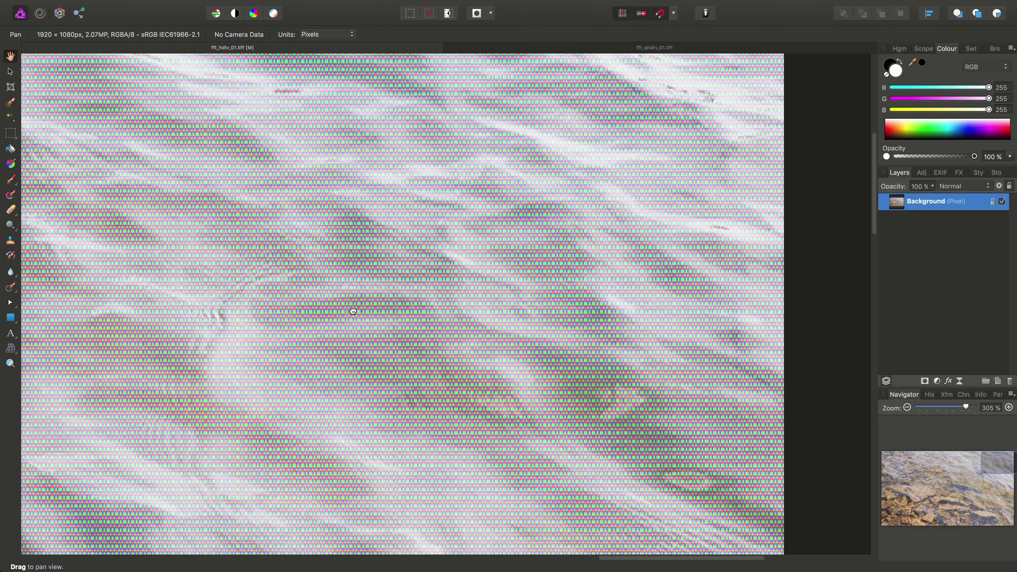
# - Open the FFT Denoise filter on the Background layer of the patterned water image
pyautogui.moveTo(433, 274); pyautogui.dragTo(553, 371)
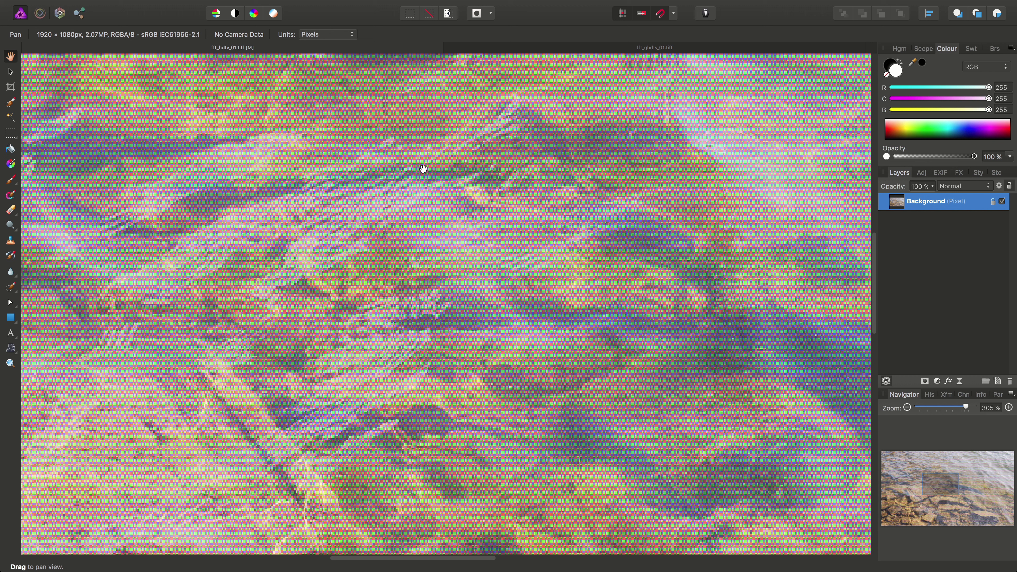
pyautogui.moveTo(390, 3)
pyautogui.click(301, 5)
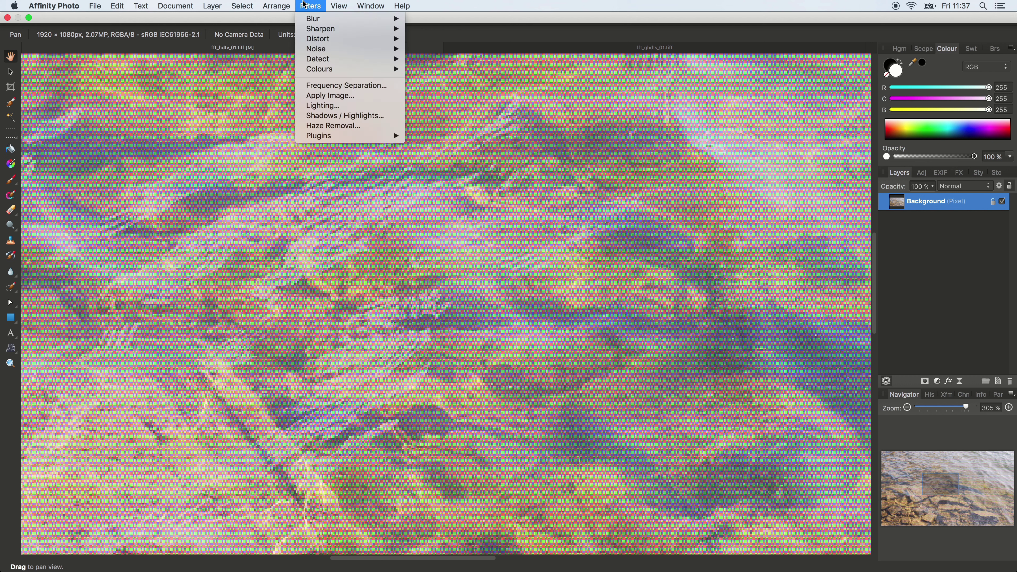
pyautogui.moveTo(322, 40)
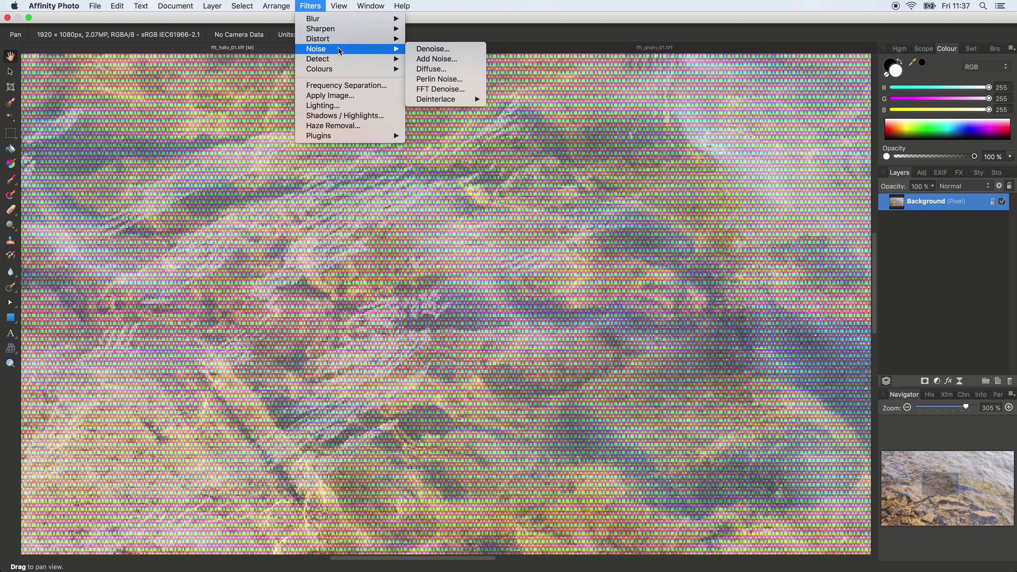
pyautogui.click(439, 90)
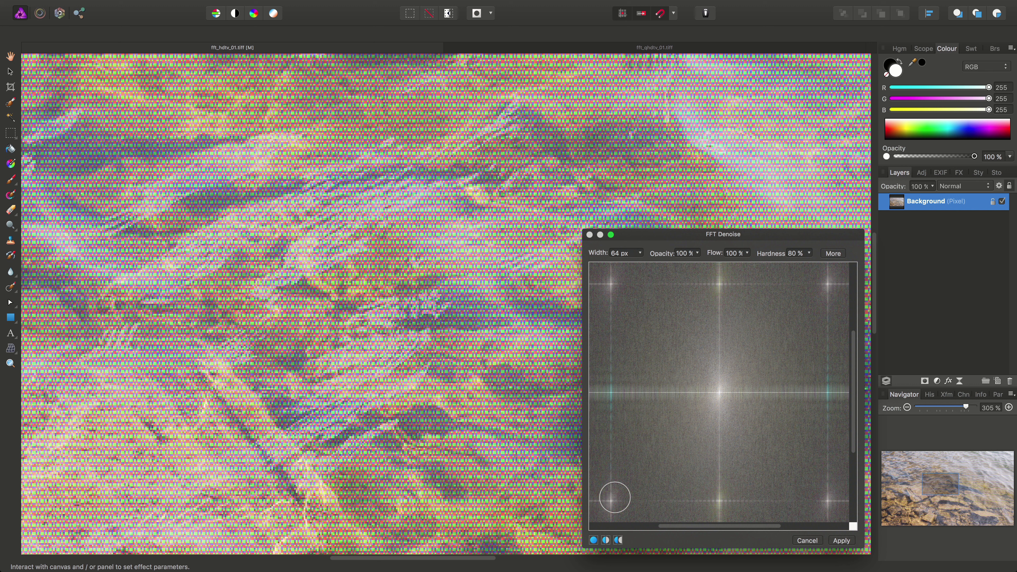
# - Paint out the bright spots of the five-by-five grid in the FFT Denoise spectrum, leaving the central spot untouched
pyautogui.scroll(-2, 699, 389)
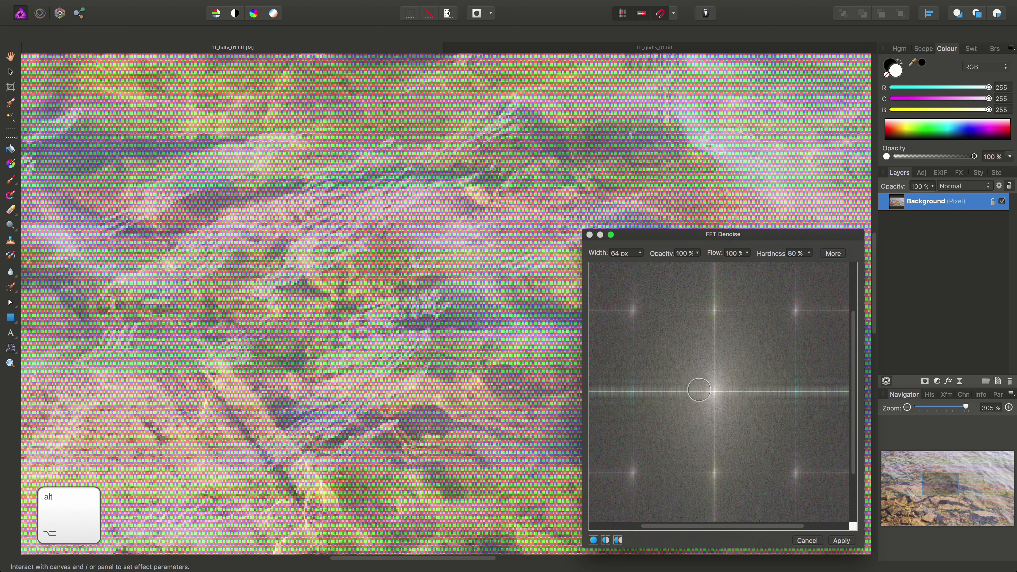
pyautogui.scroll(-1, 699, 389)
pyautogui.scroll(-1, 698, 391)
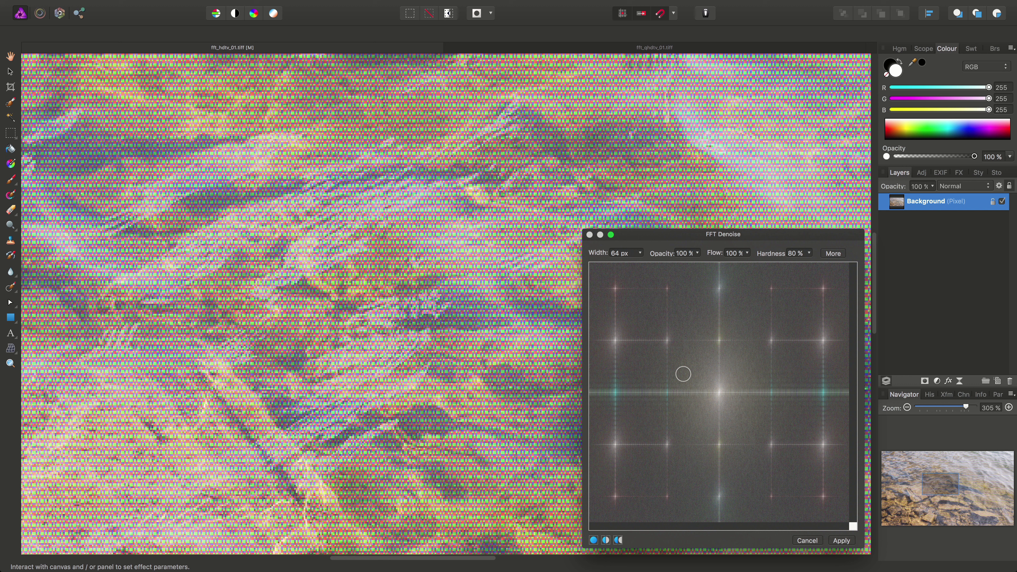
pyautogui.click(615, 288)
pyautogui.click(615, 340)
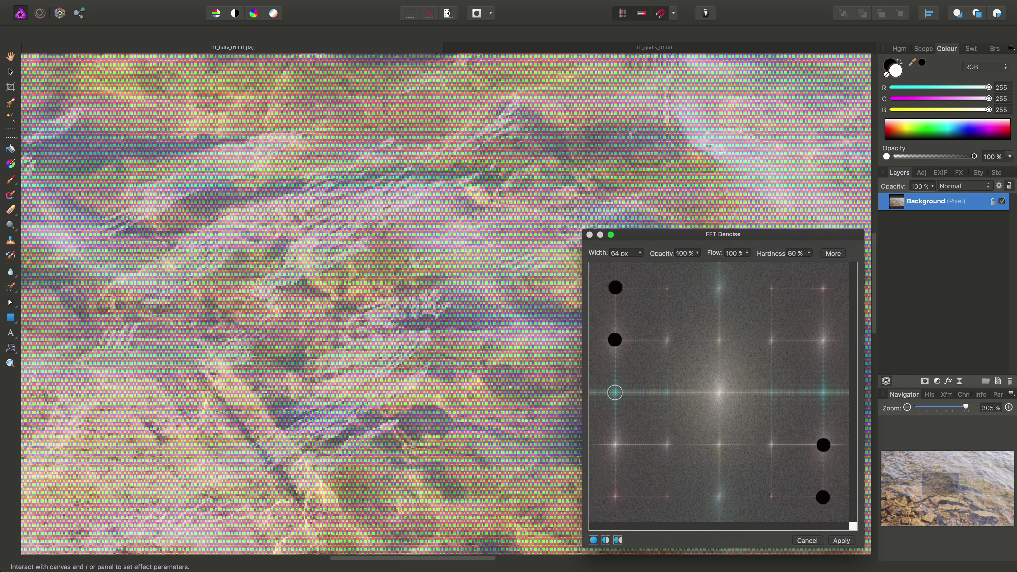
pyautogui.click(615, 392)
pyautogui.click(616, 443)
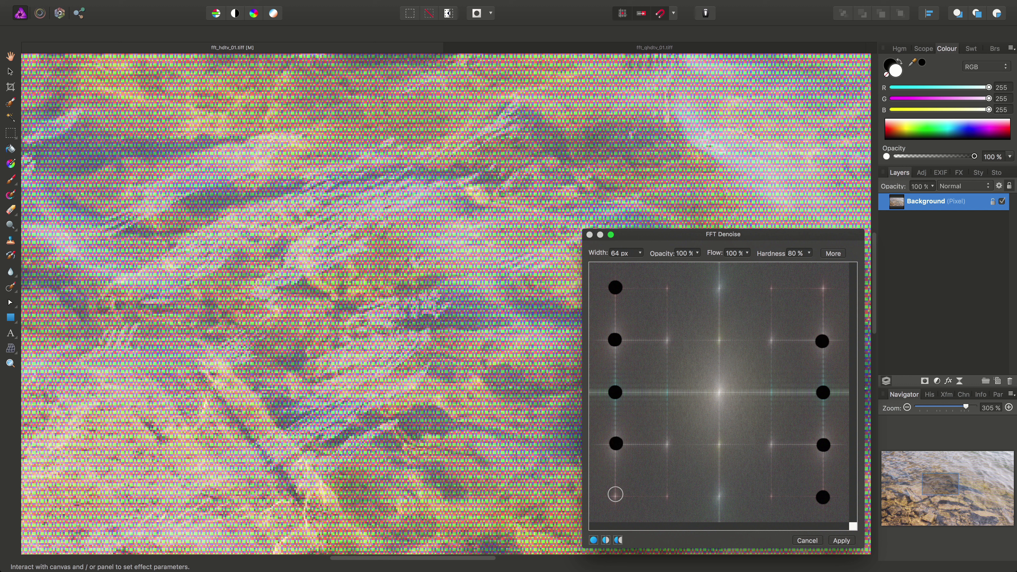
pyautogui.click(615, 496)
pyautogui.click(667, 497)
pyautogui.click(667, 444)
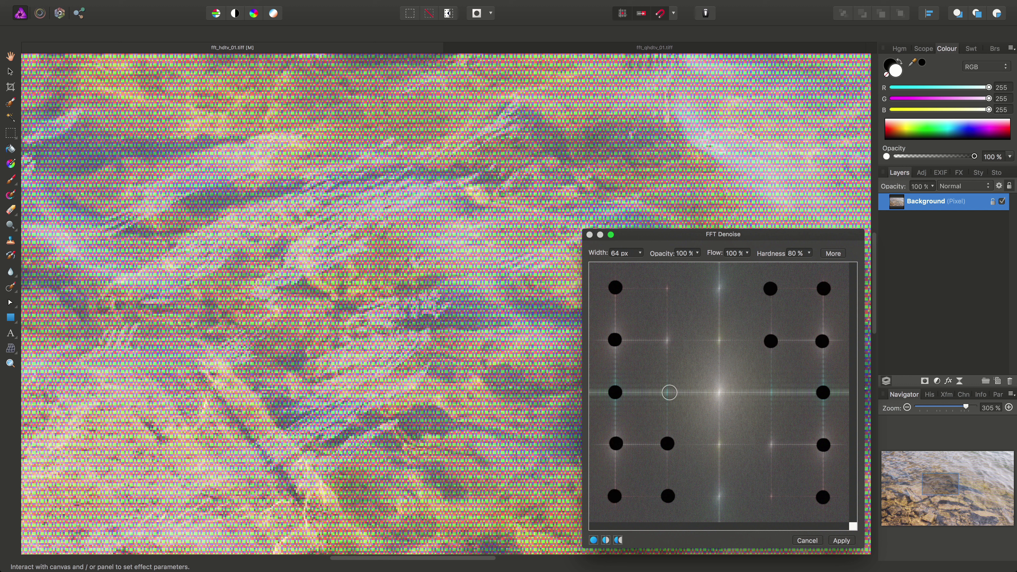
pyautogui.click(669, 393)
pyautogui.click(666, 339)
pyautogui.click(667, 287)
pyautogui.click(720, 287)
pyautogui.click(718, 339)
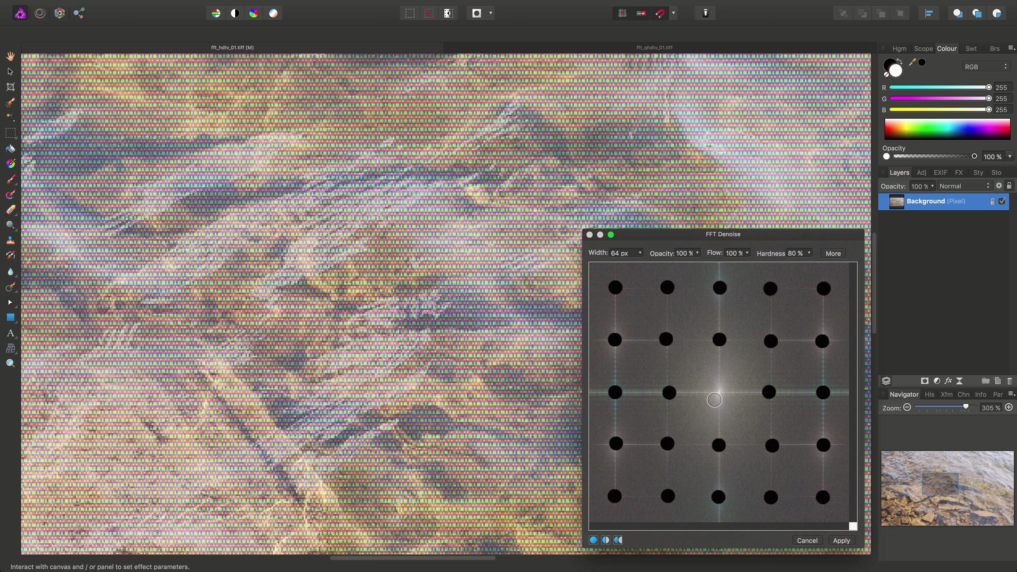
# - Compare the filtered water image with the original in a split before/after view and apply the FFT Denoise filter
pyautogui.scroll(-3, 313, 310)
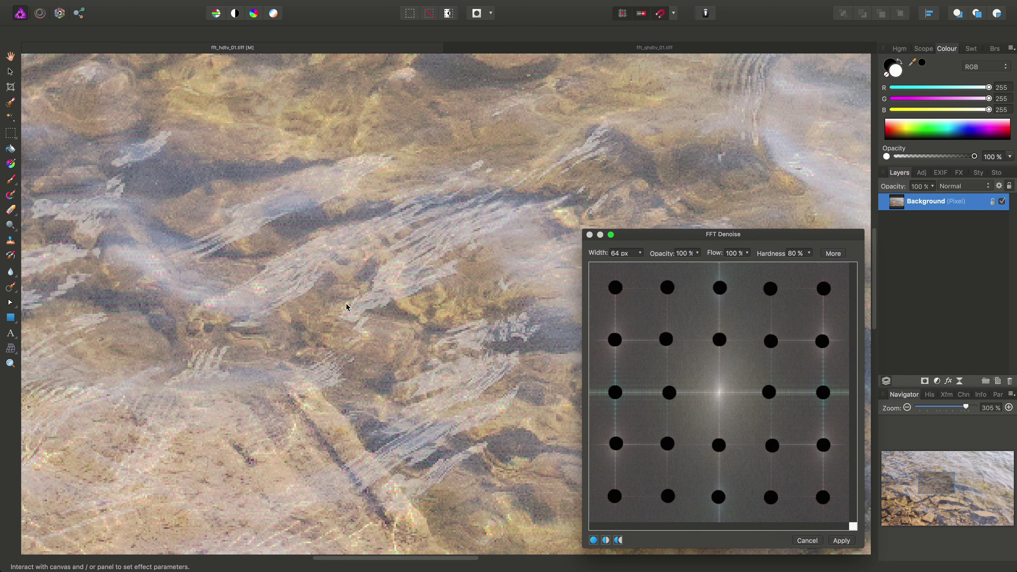
pyautogui.scroll(-2, 382, 315)
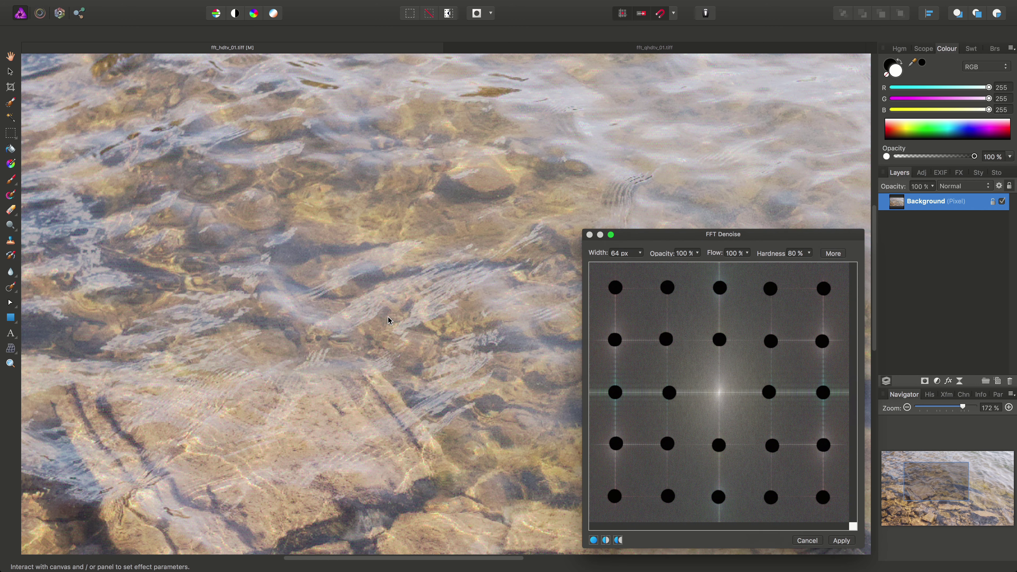
pyautogui.hscroll(3, 243, 309)
pyautogui.scroll(-5, 273, 229)
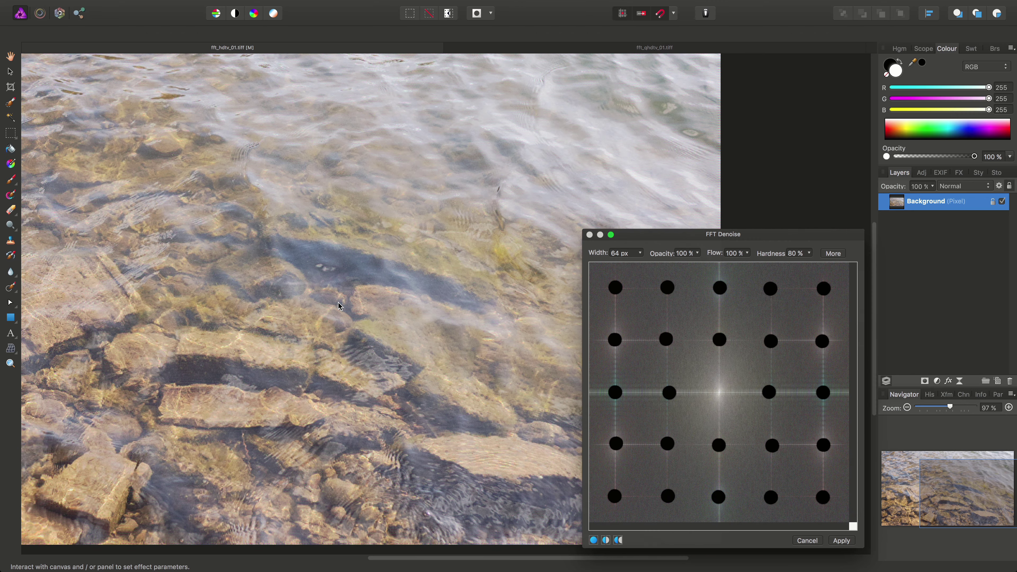
pyautogui.scroll(3, 476, 333)
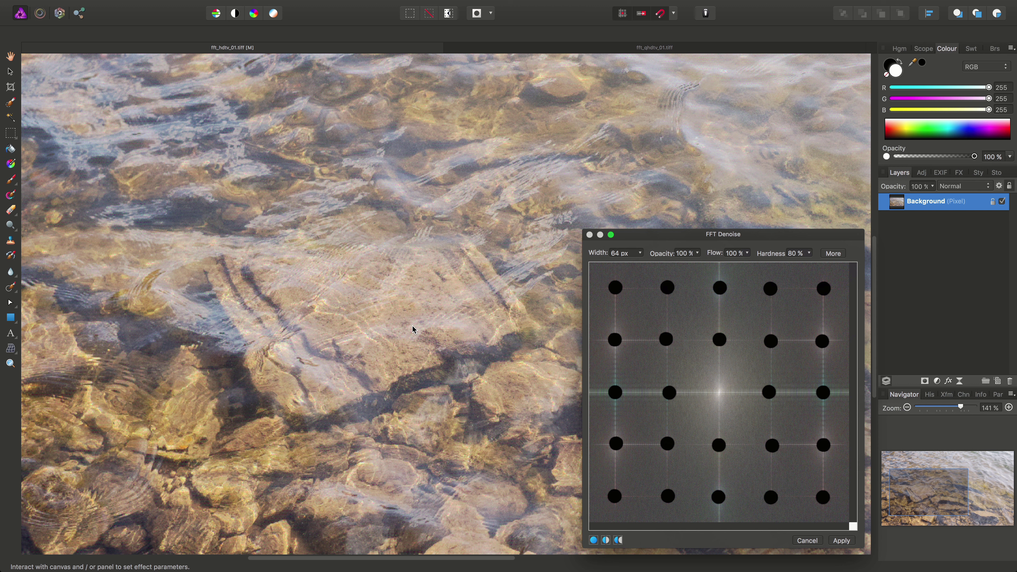
pyautogui.click(606, 540)
pyautogui.moveTo(696, 239); pyautogui.dragTo(716, 237)
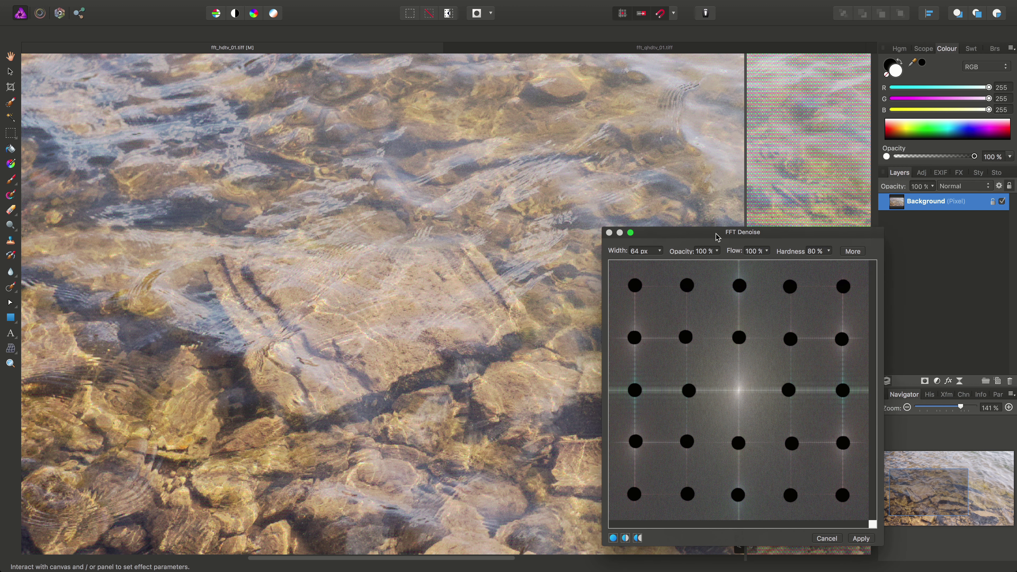
pyautogui.hscroll(5, 352, 239)
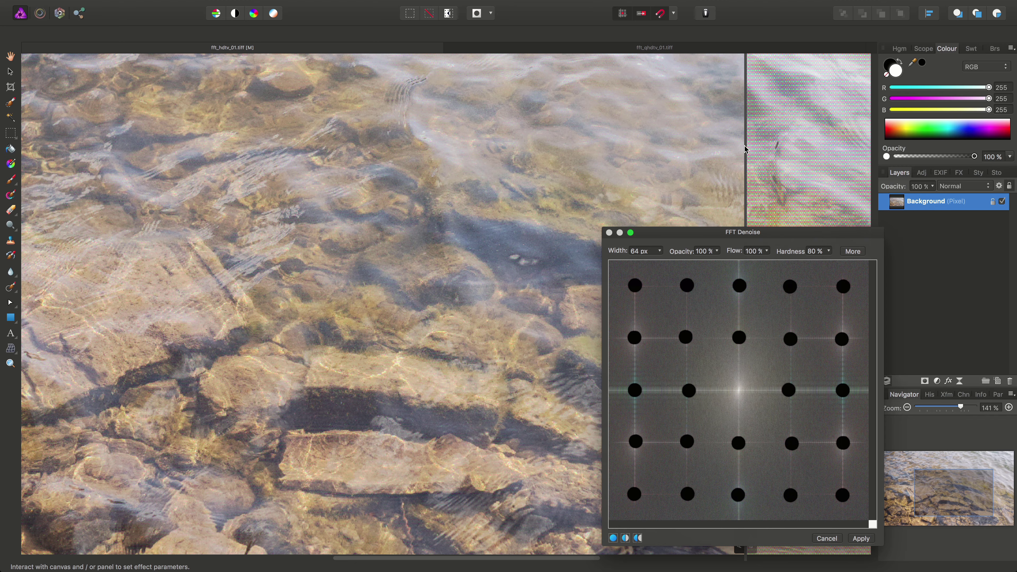
pyautogui.moveTo(746, 149); pyautogui.dragTo(140, 223)
pyautogui.scroll(6, 311, 291)
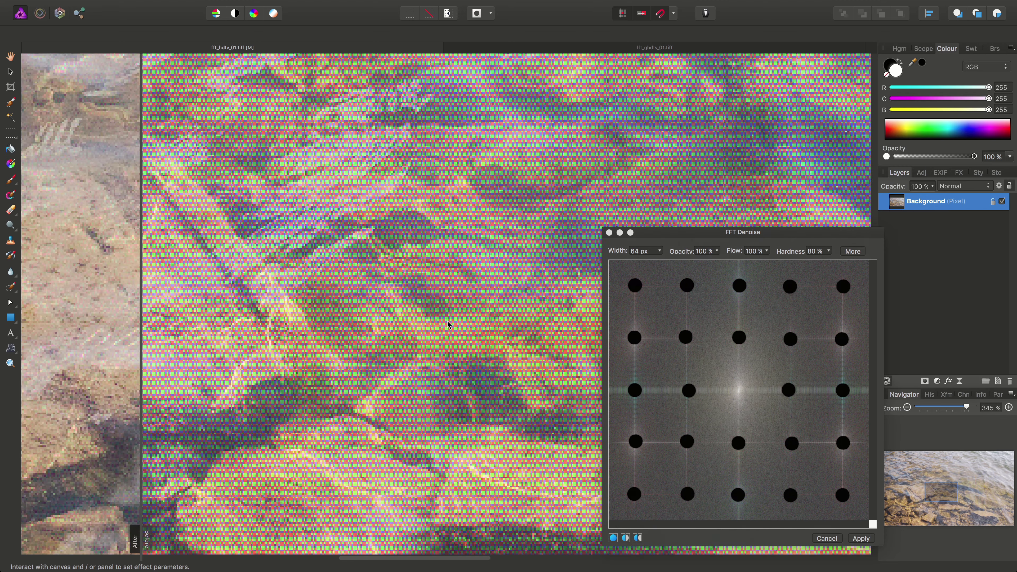
pyautogui.moveTo(142, 299); pyautogui.dragTo(982, 390)
pyautogui.moveTo(910, 386); pyautogui.dragTo(509, 362)
pyautogui.scroll(-3, 411, 327)
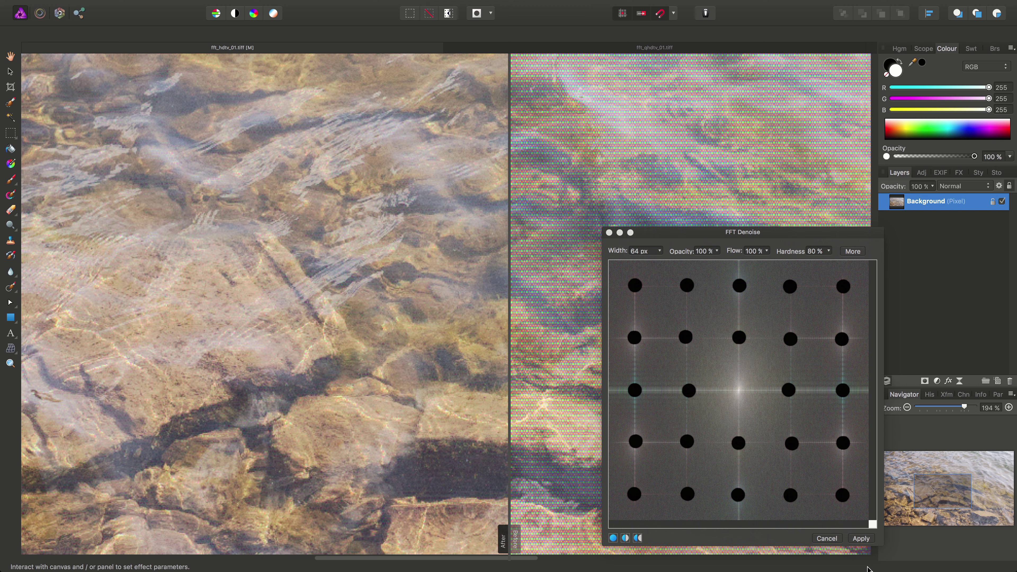
pyautogui.click(865, 538)
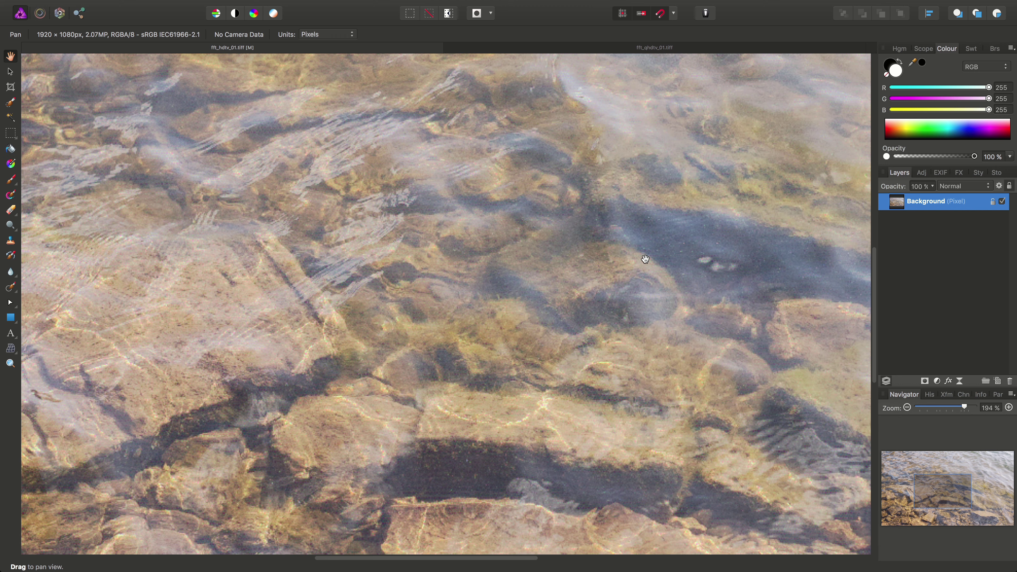
pyautogui.scroll(-4, 645, 259)
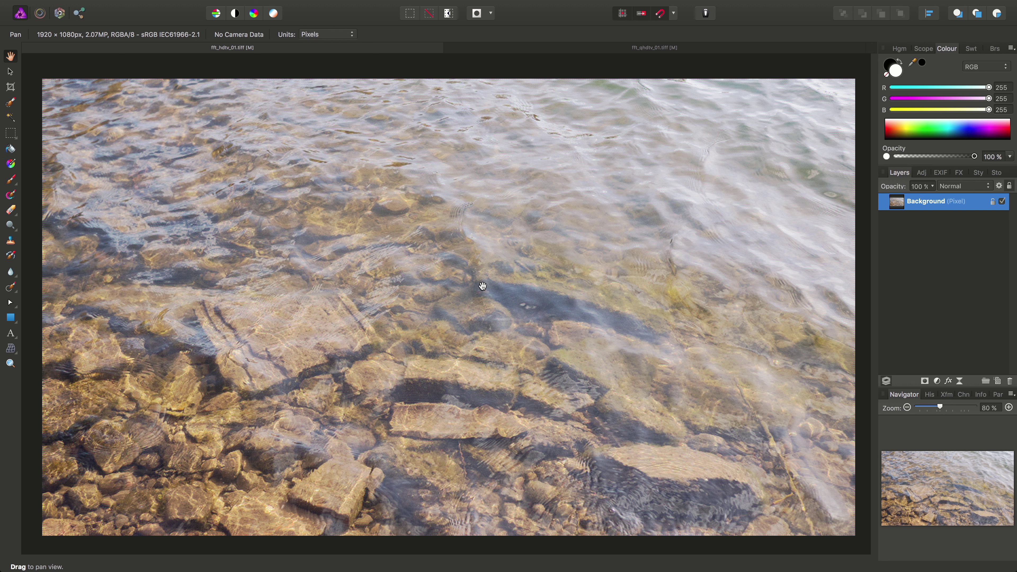
# - Switch to the fft_qhdtv_01.tiff document and open the FFT Denoise filter on its Background layer
pyautogui.click(576, 51)
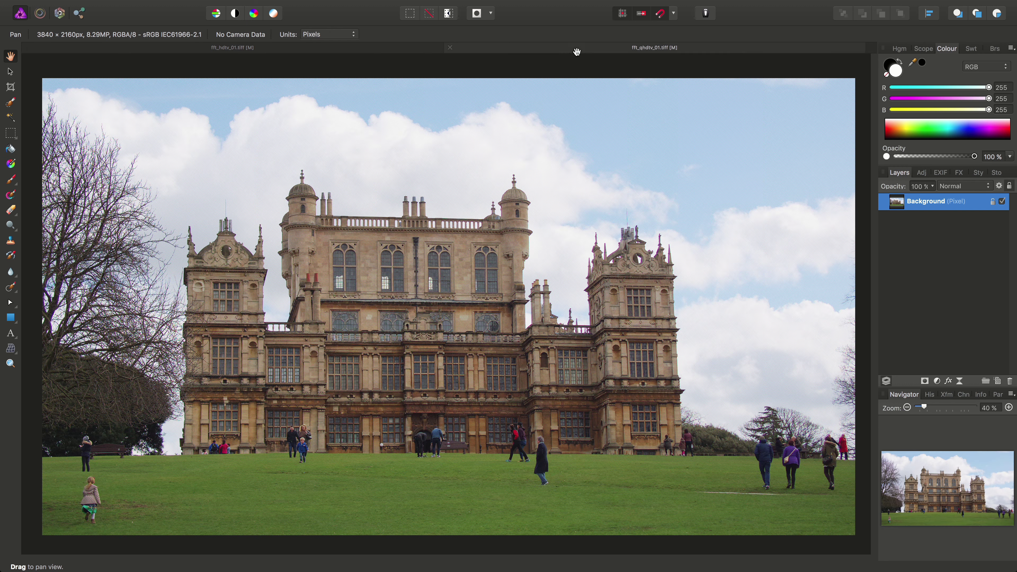
pyautogui.moveTo(378, 345); pyautogui.dragTo(417, 341)
pyautogui.scroll(10, 405, 331)
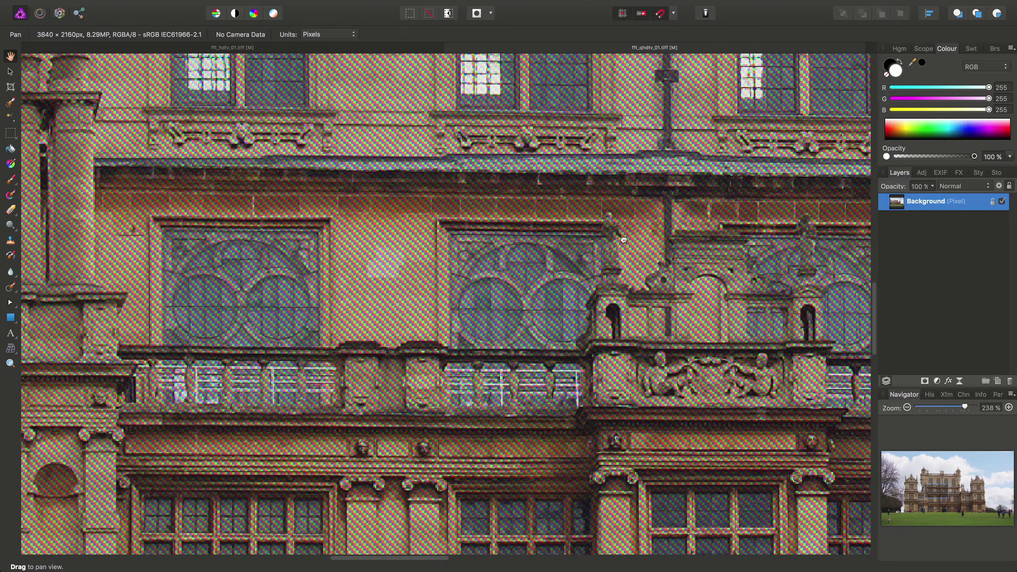
pyautogui.moveTo(749, 133); pyautogui.dragTo(486, 470)
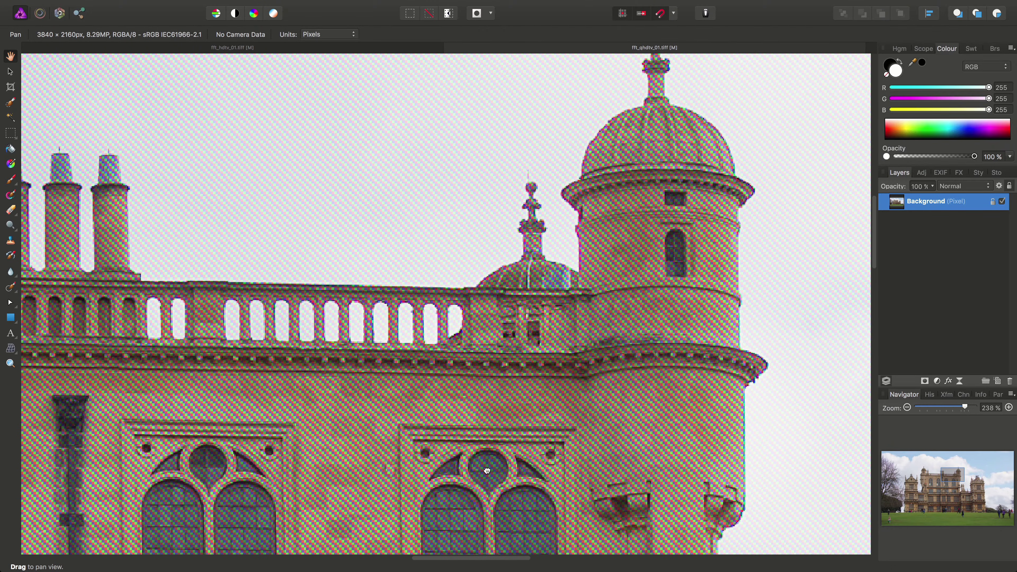
pyautogui.click(316, 6)
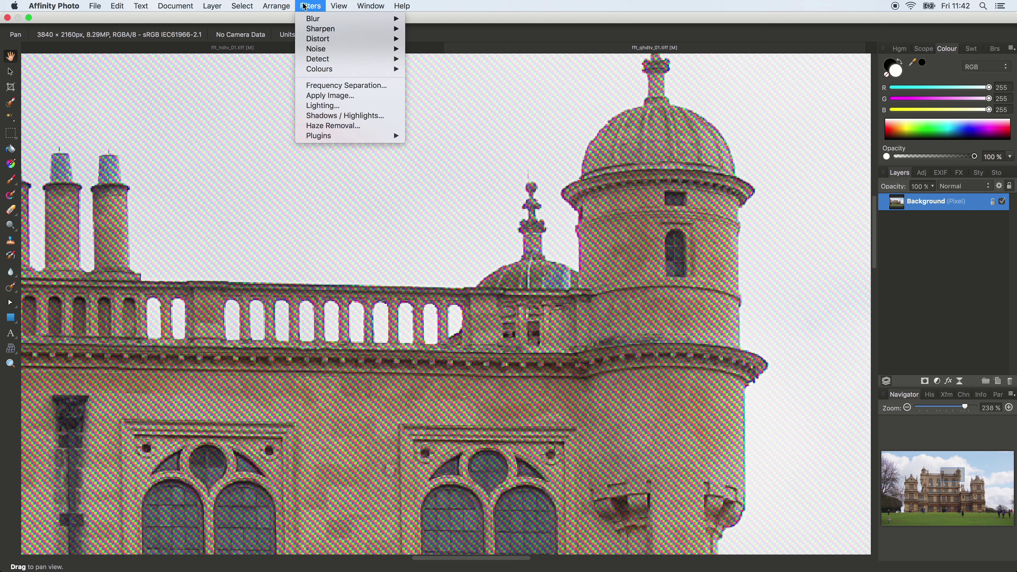
pyautogui.moveTo(314, 50)
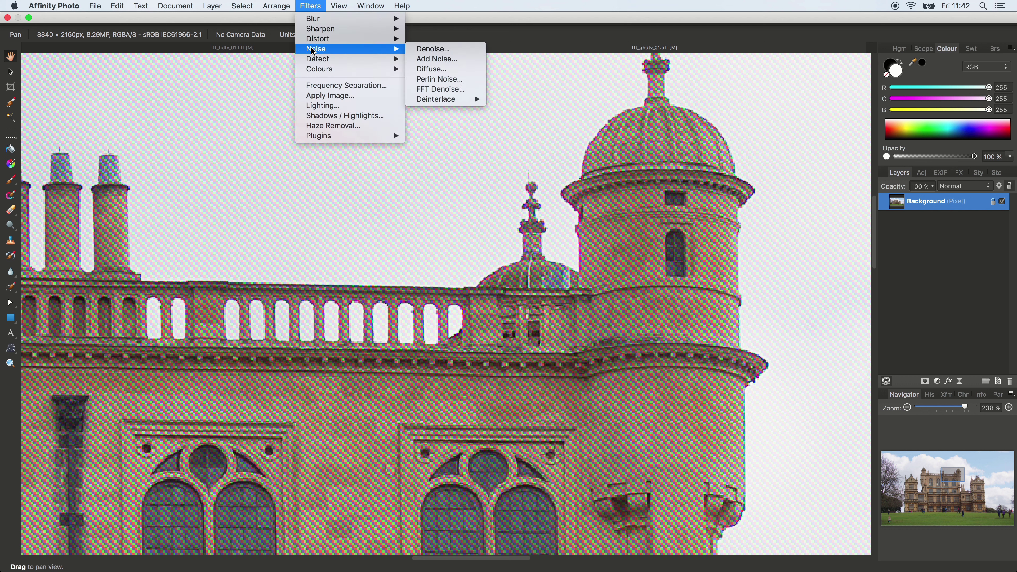
pyautogui.click(434, 91)
# - Paint out the eight bright off-axis spots in the building image's FFT Denoise spectrum
pyautogui.press('alt')
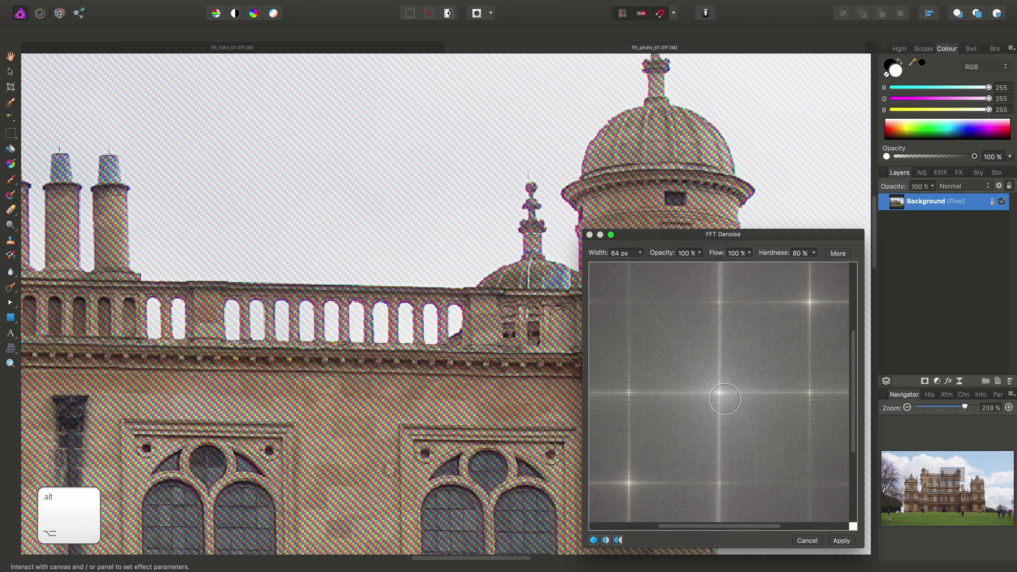
pyautogui.scroll(-3, 720, 398)
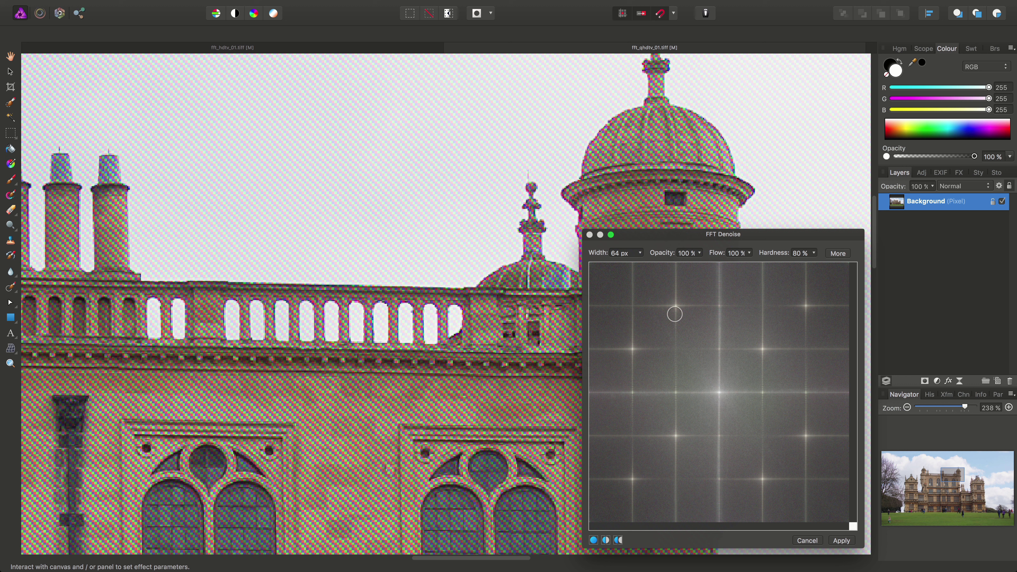
pyautogui.click(676, 305)
pyautogui.click(633, 348)
pyautogui.click(676, 434)
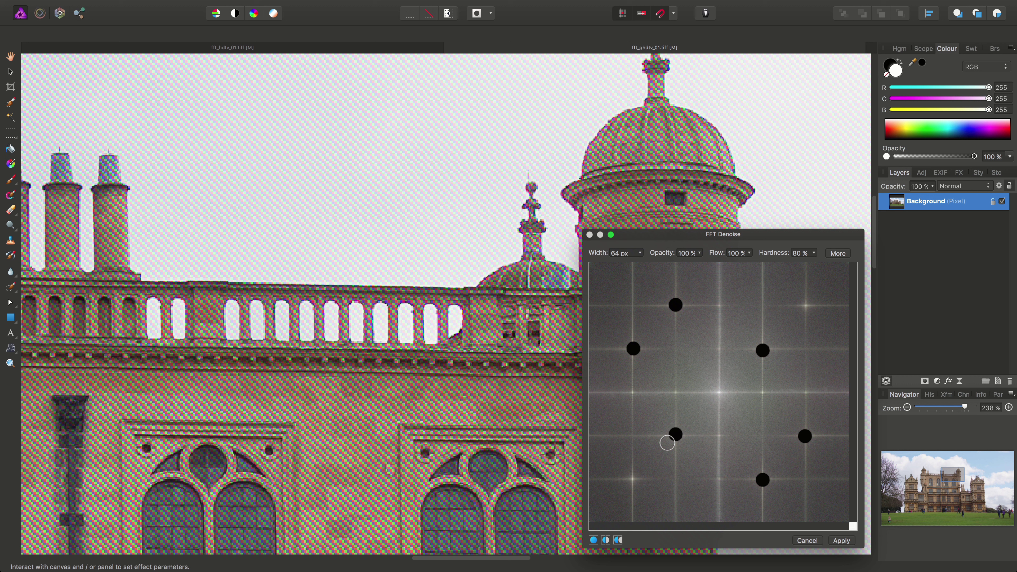
pyautogui.click(632, 478)
# - Check the building and sky for residual pattern and paint out spots along the spectrum's horizontal and vertical axes, sparing the centre
pyautogui.scroll(2, 321, 260)
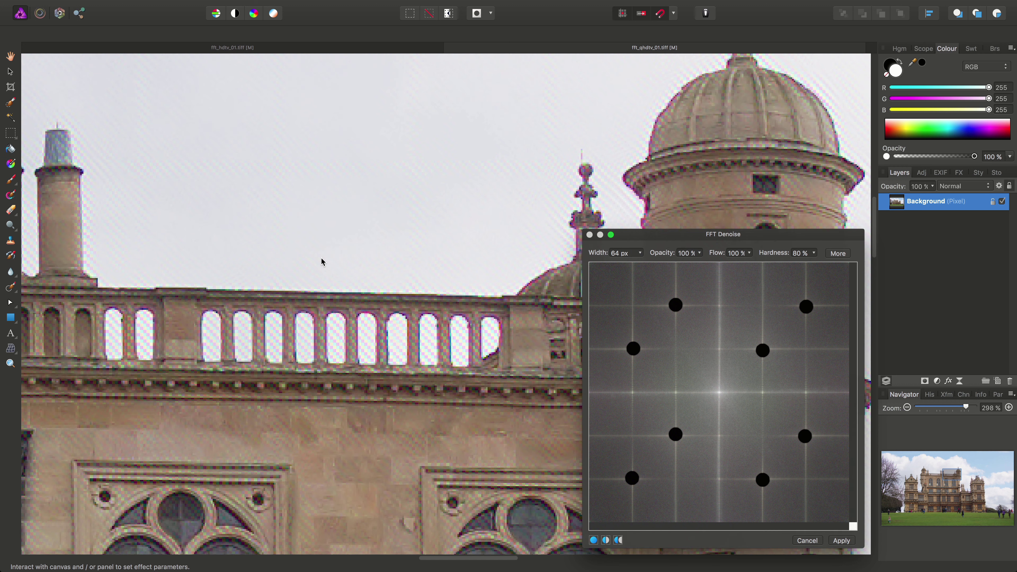
pyautogui.moveTo(322, 260); pyautogui.dragTo(246, 329)
pyautogui.moveTo(471, 260); pyautogui.dragTo(308, 318)
pyautogui.moveTo(450, 224); pyautogui.dragTo(307, 316)
pyautogui.moveTo(383, 289); pyautogui.dragTo(401, 281)
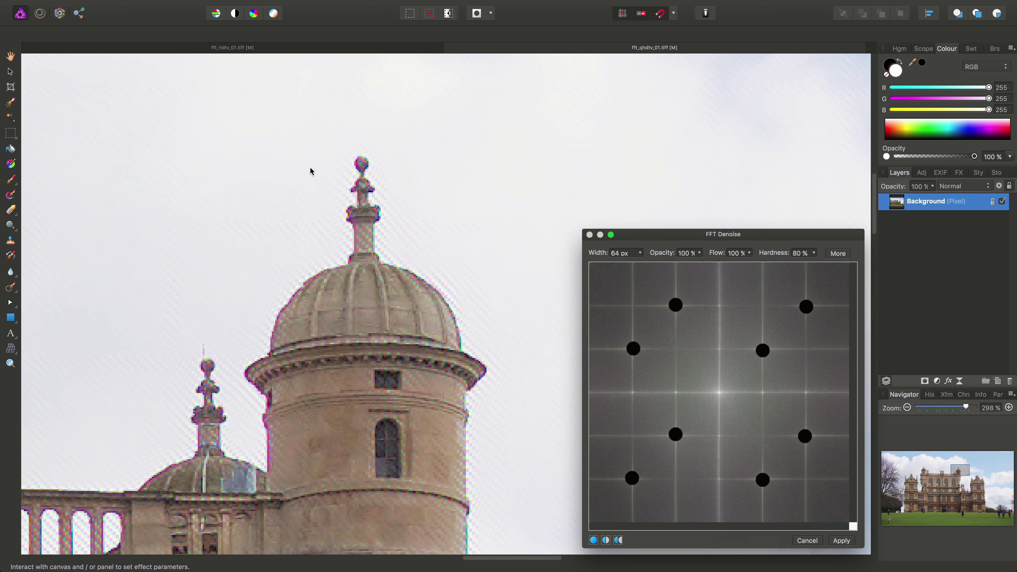
pyautogui.moveTo(242, 398); pyautogui.dragTo(324, 391)
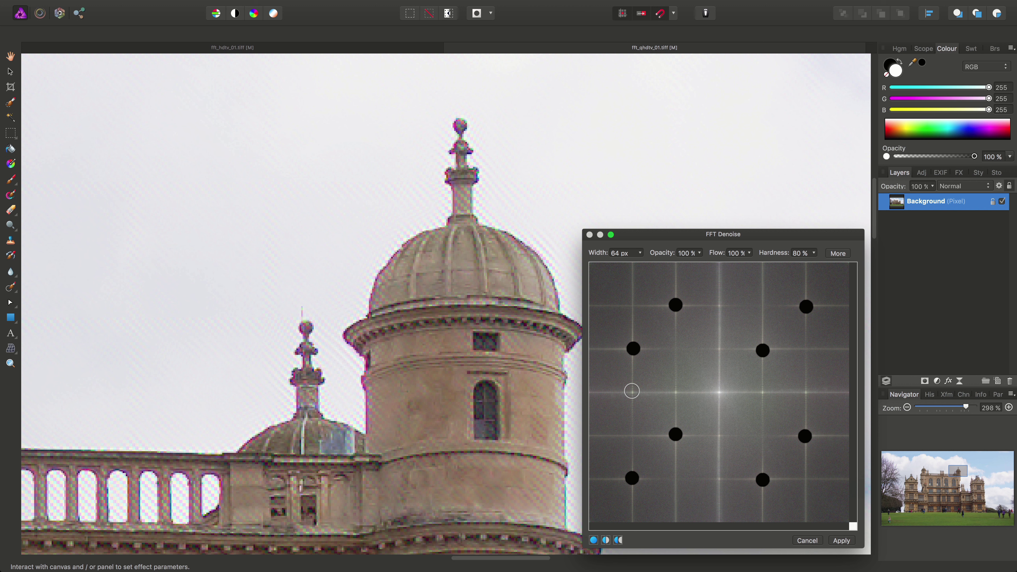
pyautogui.click(632, 391)
pyautogui.click(677, 392)
pyautogui.click(719, 348)
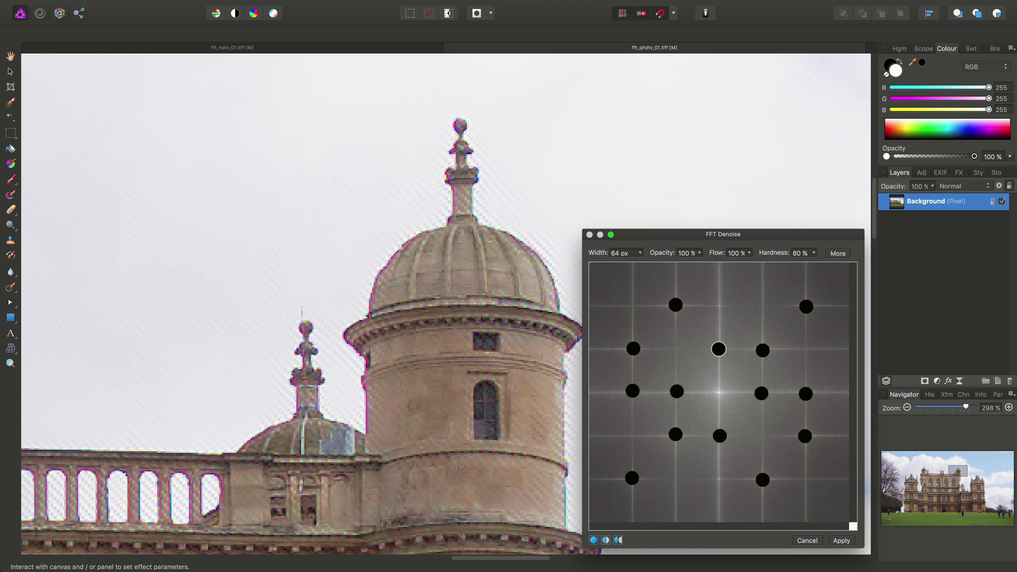
pyautogui.click(720, 305)
# - Examine the sky around the domed towers and the balustrade for remaining pattern or artefacts
pyautogui.moveTo(479, 317); pyautogui.dragTo(459, 328)
pyautogui.scroll(5, 459, 328)
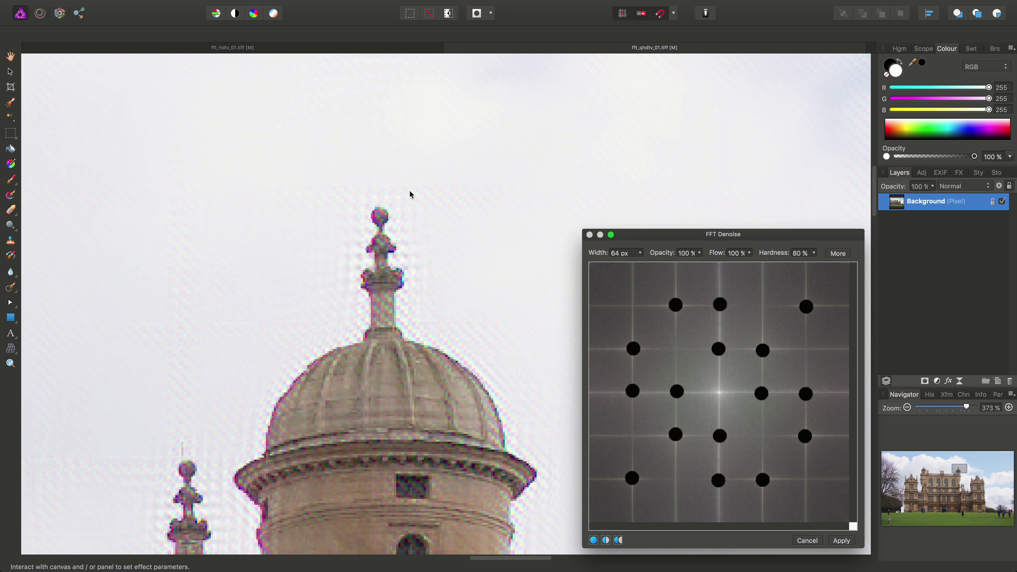
pyautogui.hscroll(-5, 277, 232)
pyautogui.scroll(-2, 287, 255)
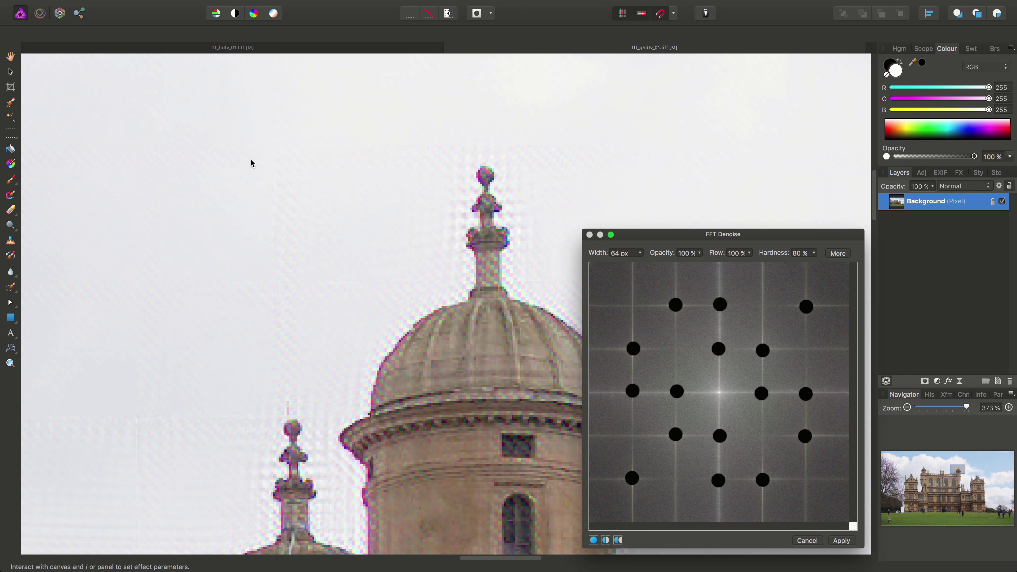
pyautogui.hscroll(-10, 320, 369)
pyautogui.scroll(-8, 320, 368)
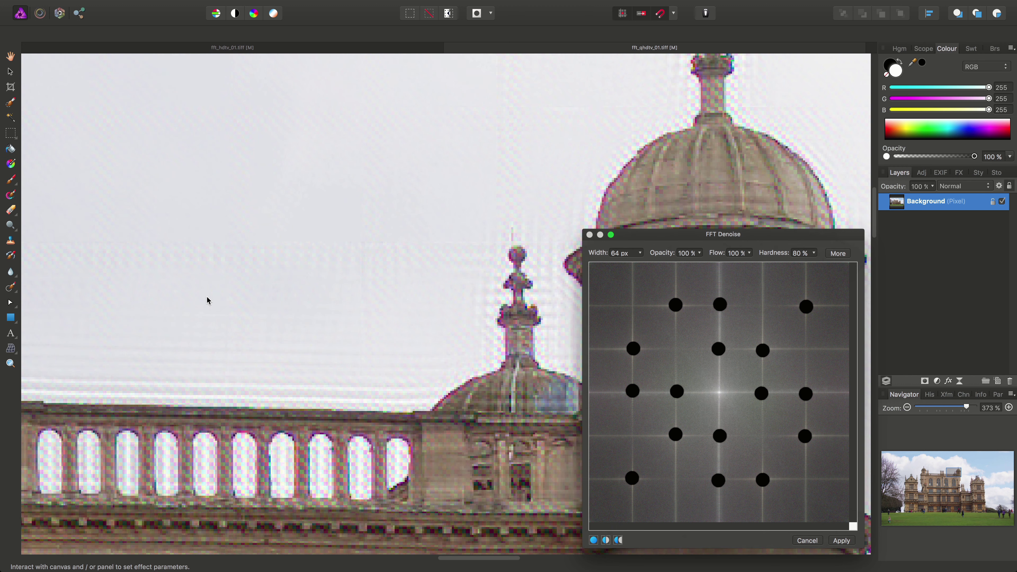
# - Check the sky around the chimneys and domed tower, and undo the spots painted along the spectrum's vertical and horizontal axes
pyautogui.hscroll(-15, 452, 258)
pyautogui.scroll(3, 428, 281)
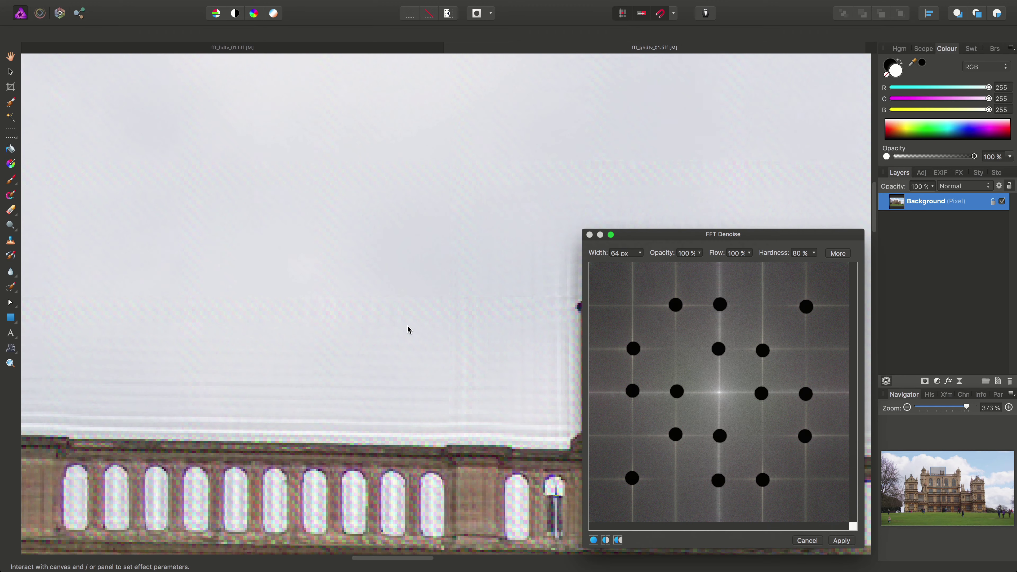
pyautogui.hscroll(-5, 280, 317)
pyautogui.scroll(-3, 357, 322)
pyautogui.hscroll(-8, 404, 336)
pyautogui.scroll(2, 380, 332)
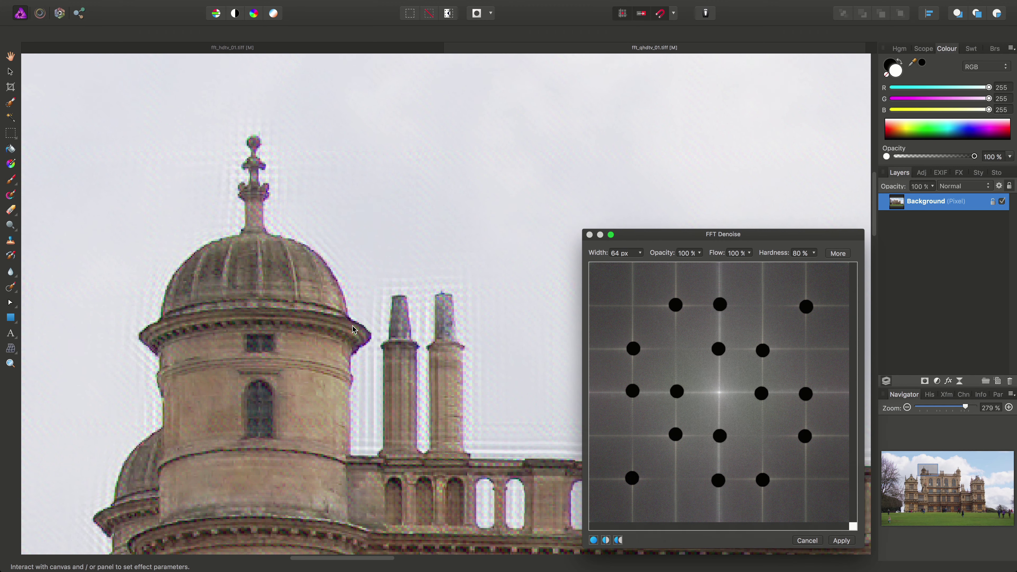
pyautogui.hscroll(-3, 353, 329)
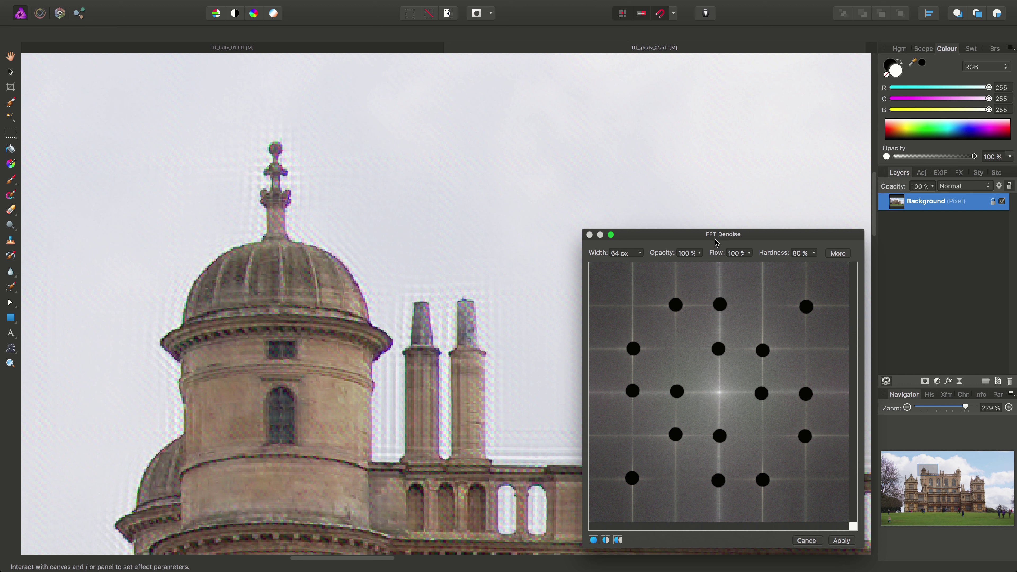
pyautogui.press('super+z')
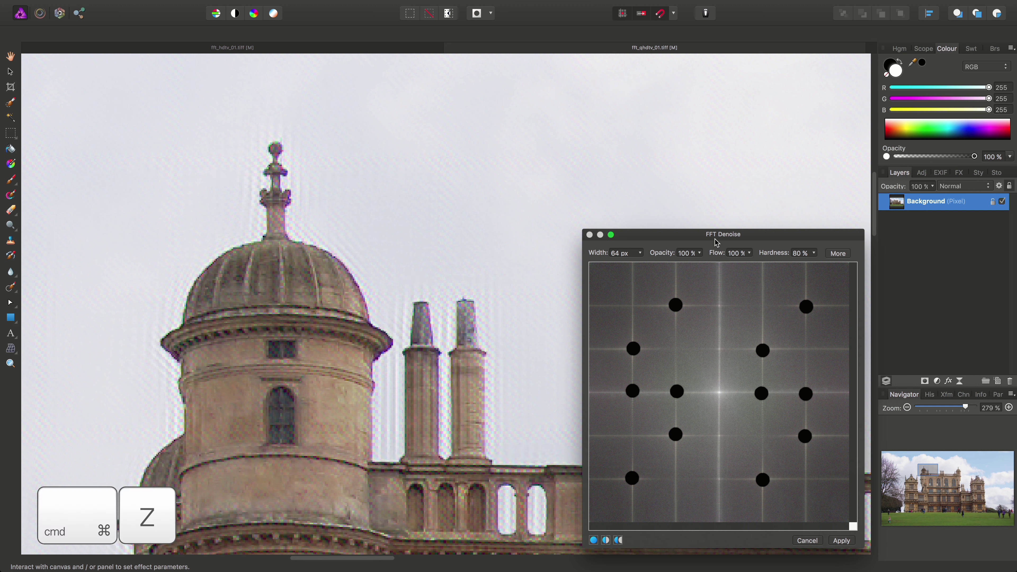
pyautogui.press('super+z')
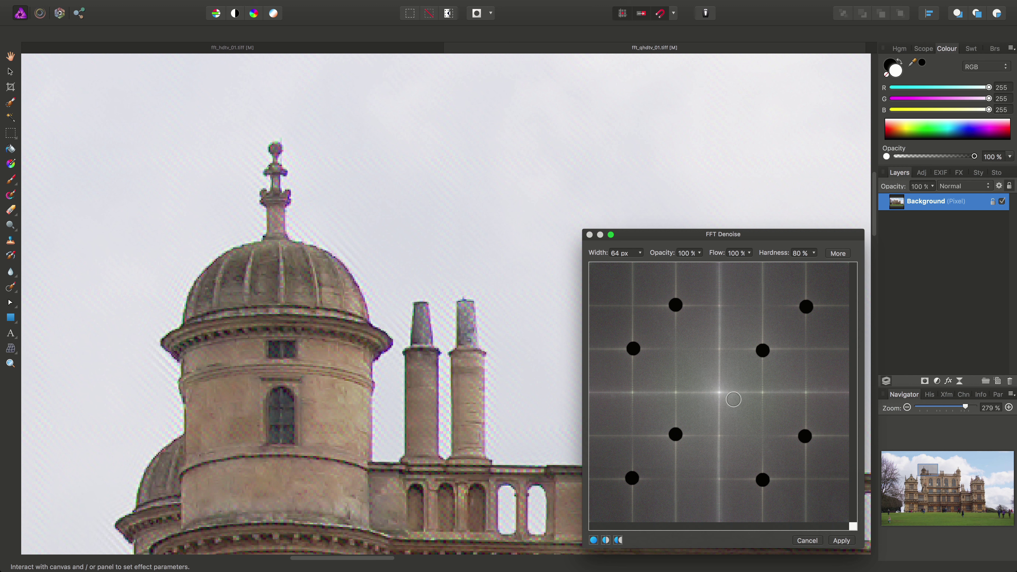
# - Examine the chimneys, domed tower, statue and surrounding sky for remaining pattern or ringing with only the off-axis spots painted out
pyautogui.scroll(-5, 482, 350)
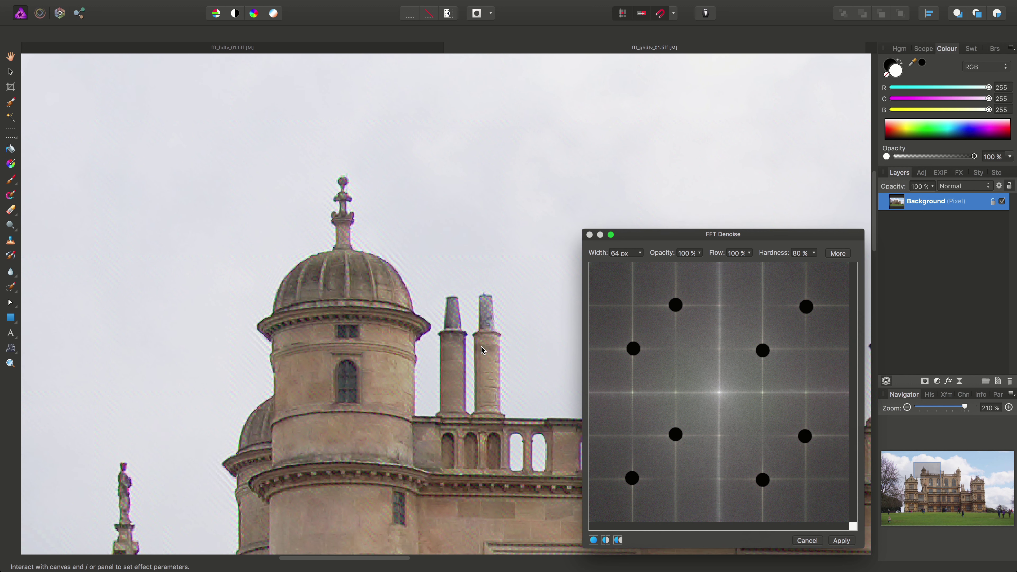
pyautogui.scroll(3, 483, 350)
pyautogui.hscroll(-3, 483, 350)
pyautogui.moveTo(435, 280); pyautogui.dragTo(320, 233)
pyautogui.scroll(3, 414, 401)
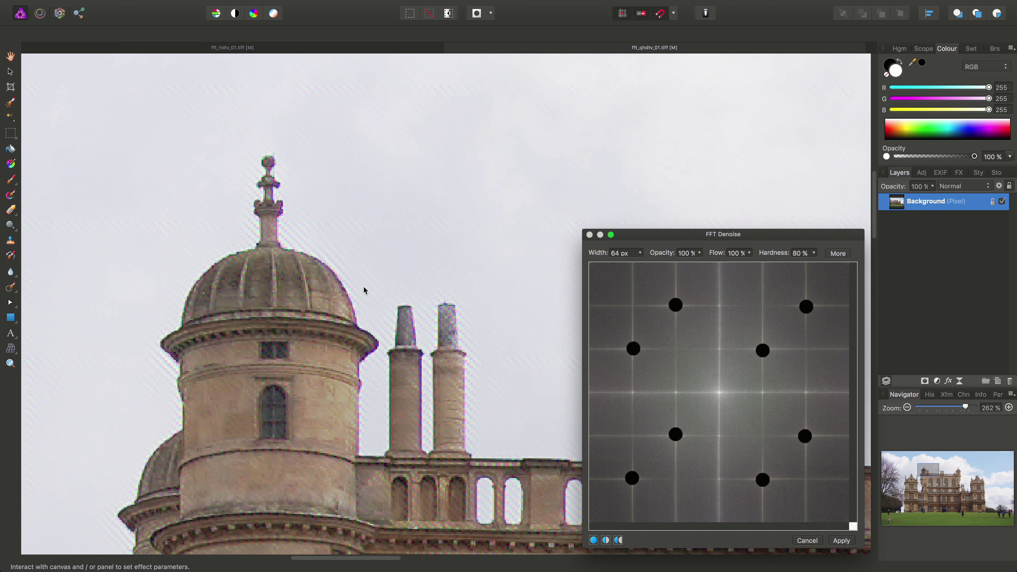
pyautogui.hscroll(-4, 366, 271)
pyautogui.scroll(1, 366, 270)
pyautogui.scroll(3, 381, 229)
pyautogui.hscroll(-3, 418, 293)
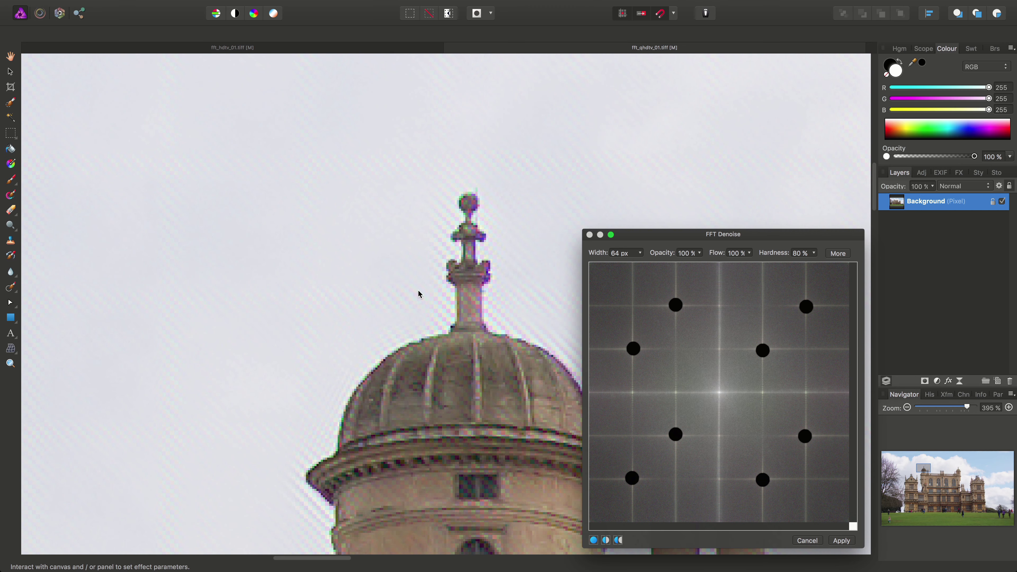
pyautogui.scroll(-3, 432, 344)
pyautogui.hscroll(-2, 432, 344)
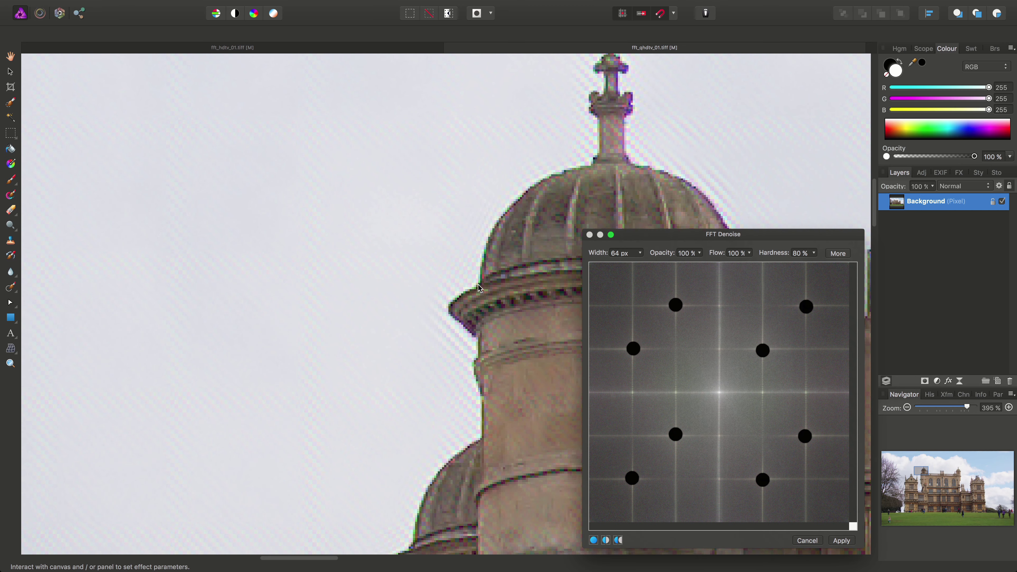
pyautogui.scroll(-10, 462, 364)
pyautogui.hscroll(-3, 463, 363)
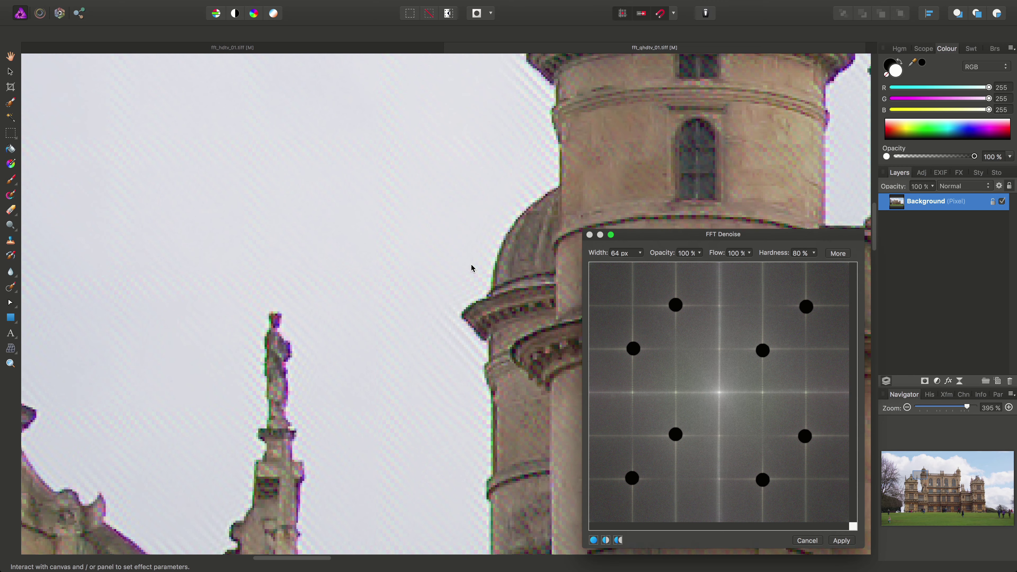
# - Apply the FFT Denoise filter and inspect the roofline and sky from one domed tower to the other
pyautogui.click(841, 541)
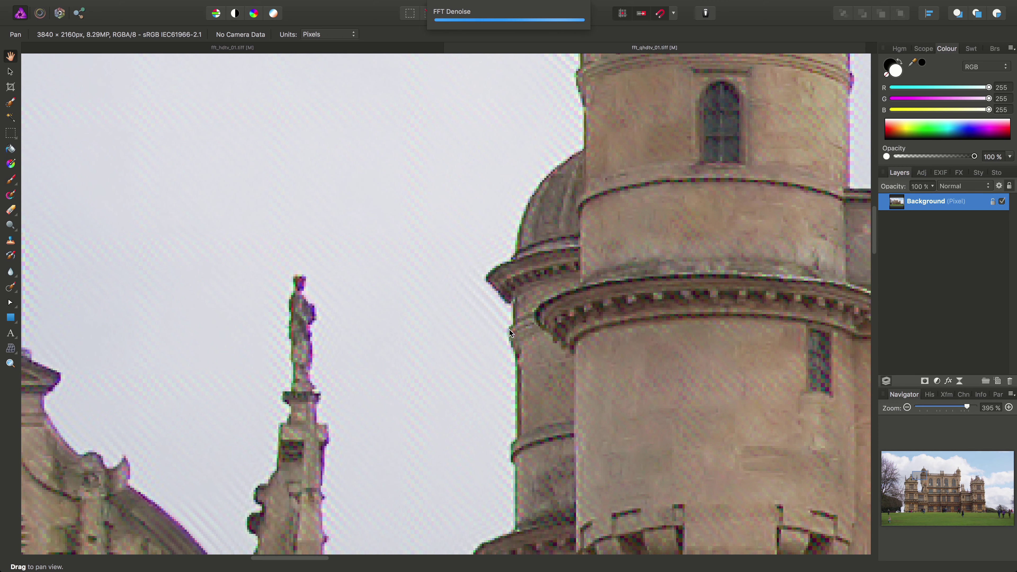
pyautogui.moveTo(560, 117); pyautogui.dragTo(425, 413)
pyautogui.moveTo(541, 298); pyautogui.dragTo(412, 487)
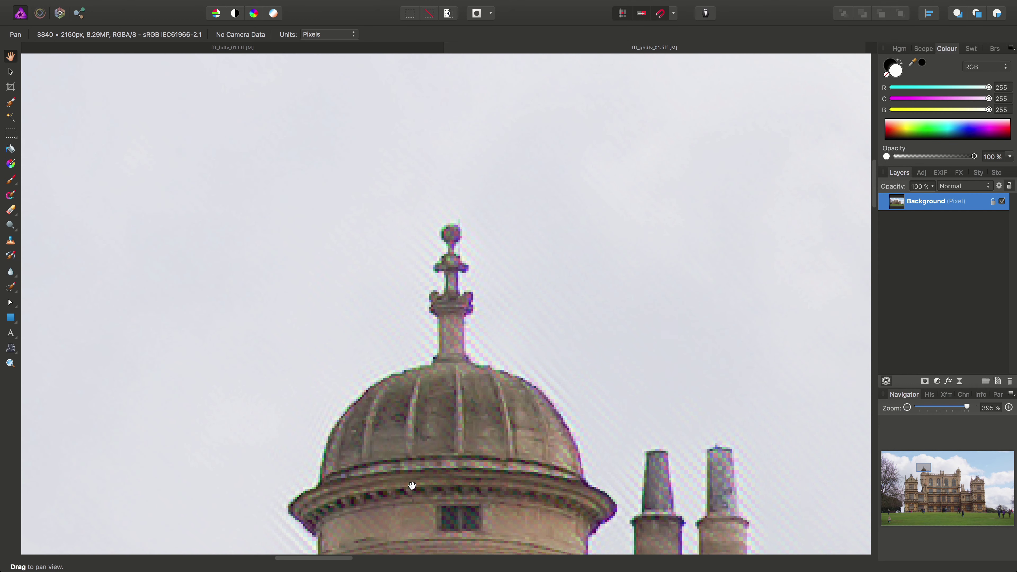
pyautogui.moveTo(510, 416); pyautogui.dragTo(355, 277)
pyautogui.moveTo(607, 413); pyautogui.dragTo(357, 252)
pyautogui.moveTo(597, 364); pyautogui.dragTo(304, 318)
pyautogui.scroll(-5, 557, 362)
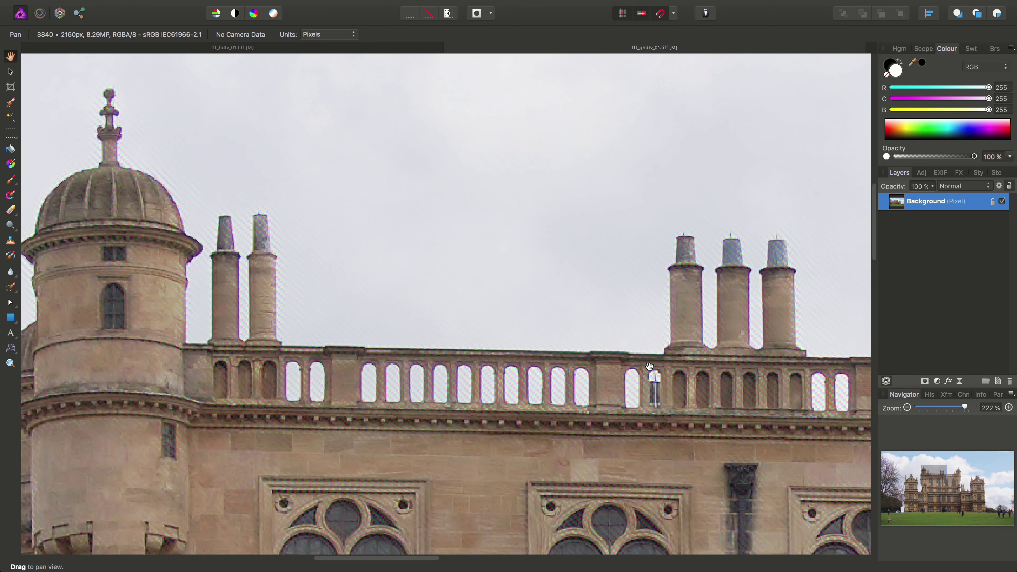
pyautogui.moveTo(853, 372); pyautogui.dragTo(324, 347)
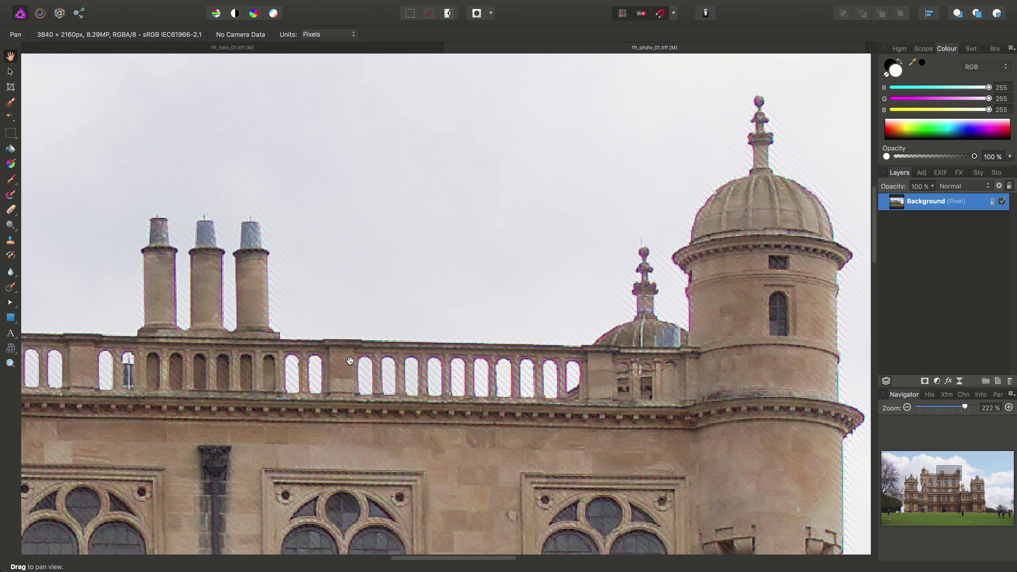
# - Set up the Add Noise filter with monochromatic Gaussian noise at 24% intensity and check the grain across the sky and building
pyautogui.moveTo(392, 2)
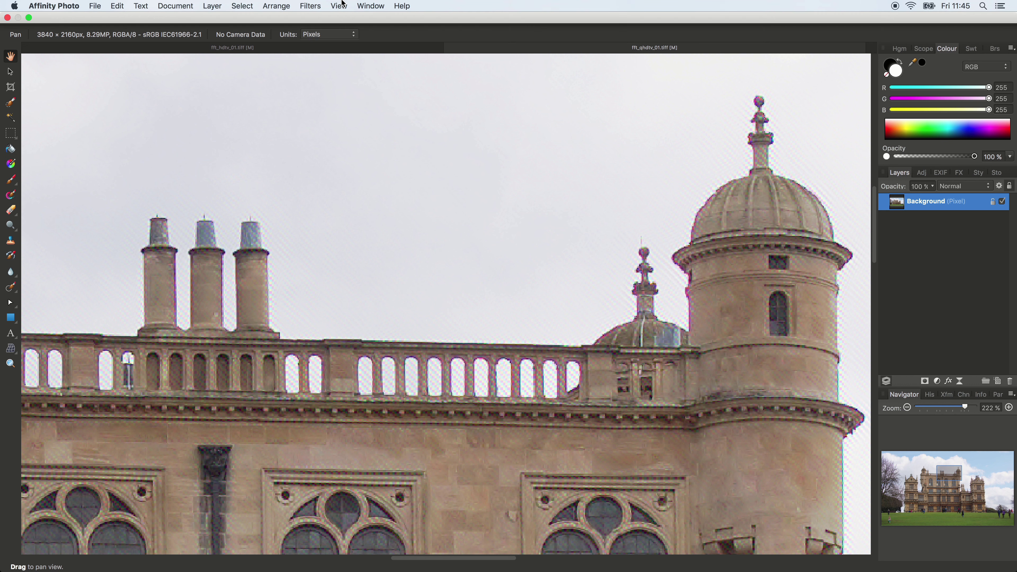
pyautogui.click(312, 6)
pyautogui.moveTo(350, 49)
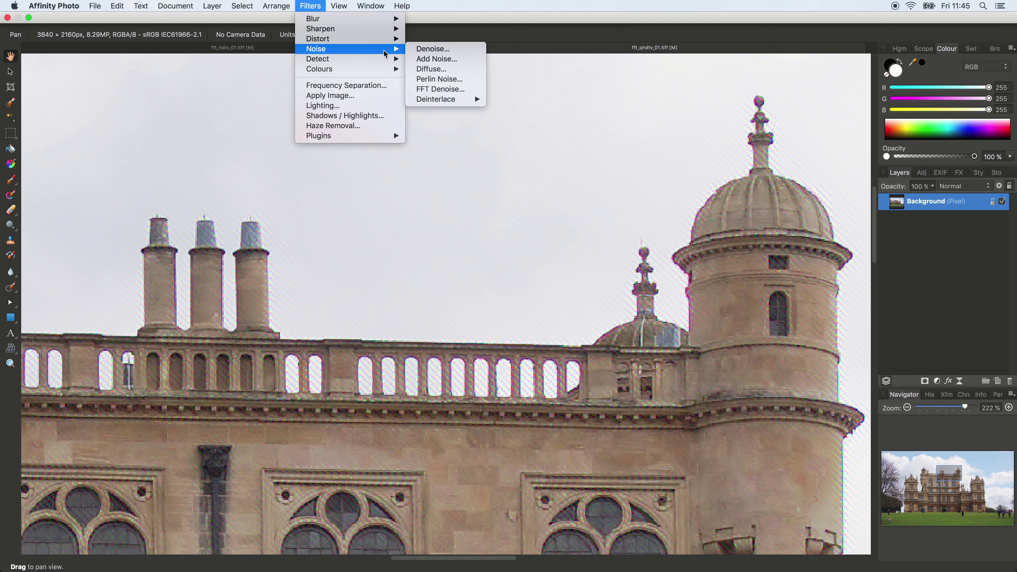
pyautogui.click(432, 59)
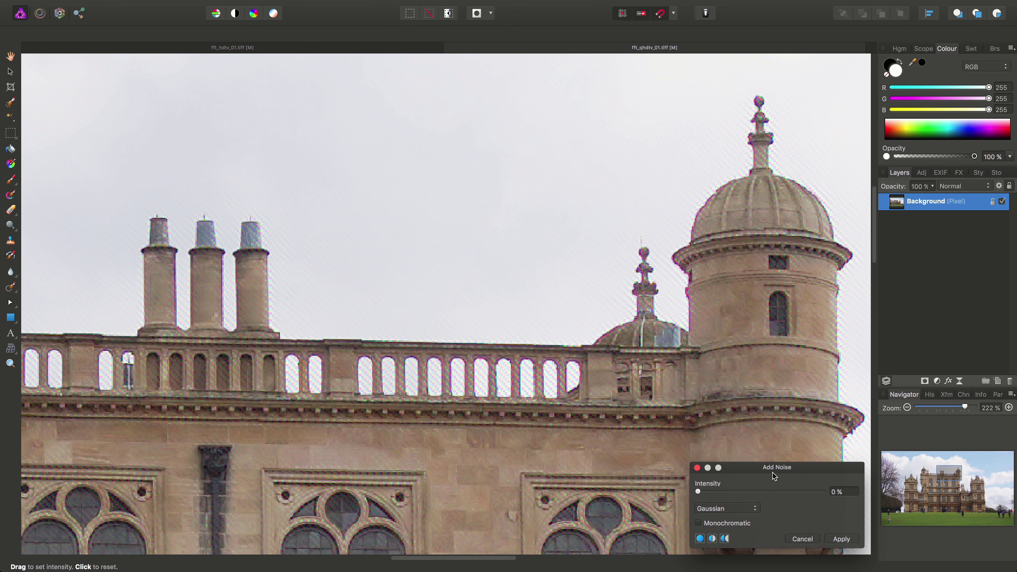
pyautogui.moveTo(774, 475); pyautogui.dragTo(619, 118)
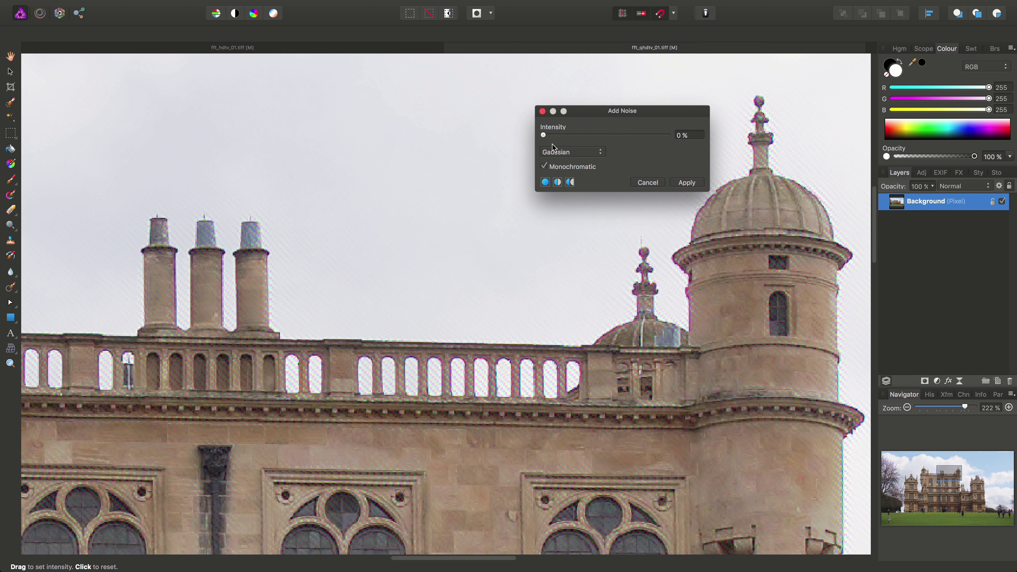
pyautogui.moveTo(555, 138); pyautogui.dragTo(580, 143)
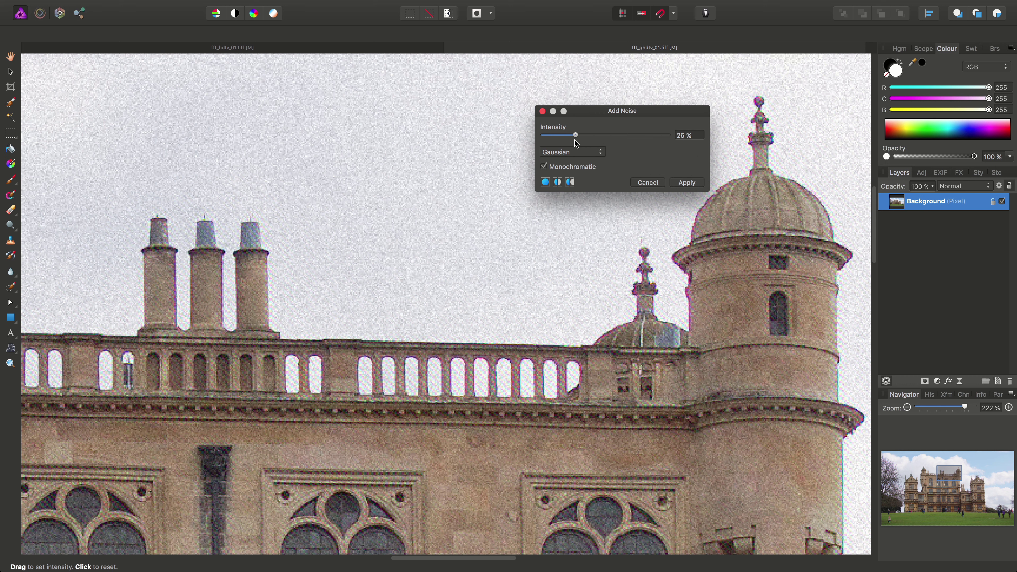
pyautogui.hscroll(-20, 442, 357)
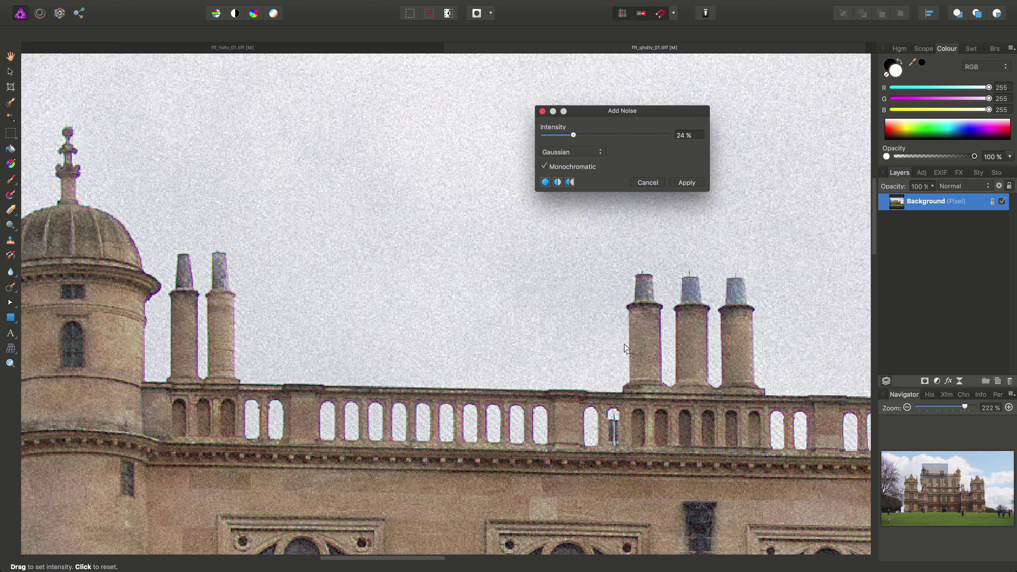
pyautogui.hscroll(-3, 489, 351)
pyautogui.scroll(-6, 489, 352)
pyautogui.scroll(-6, 479, 396)
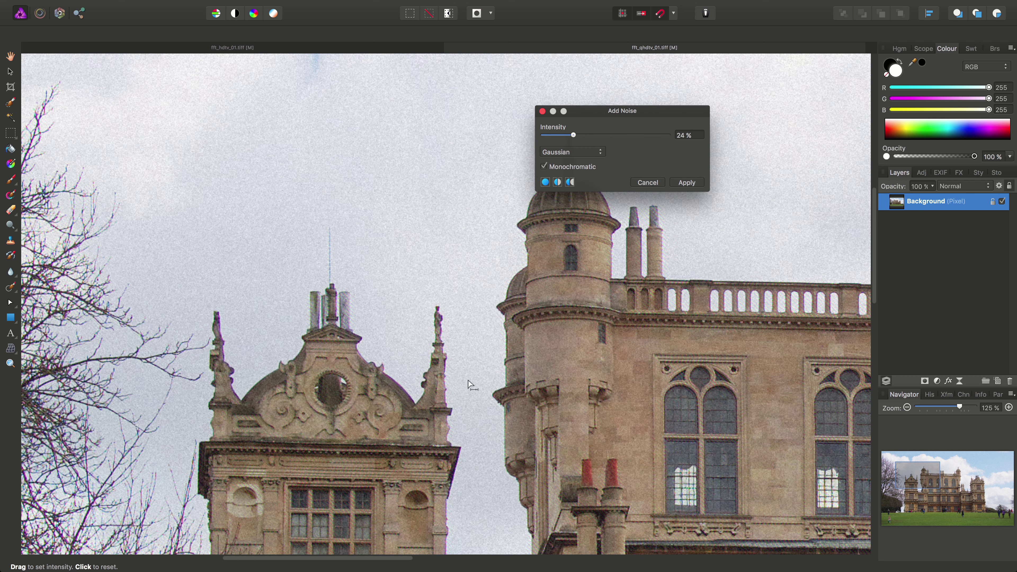